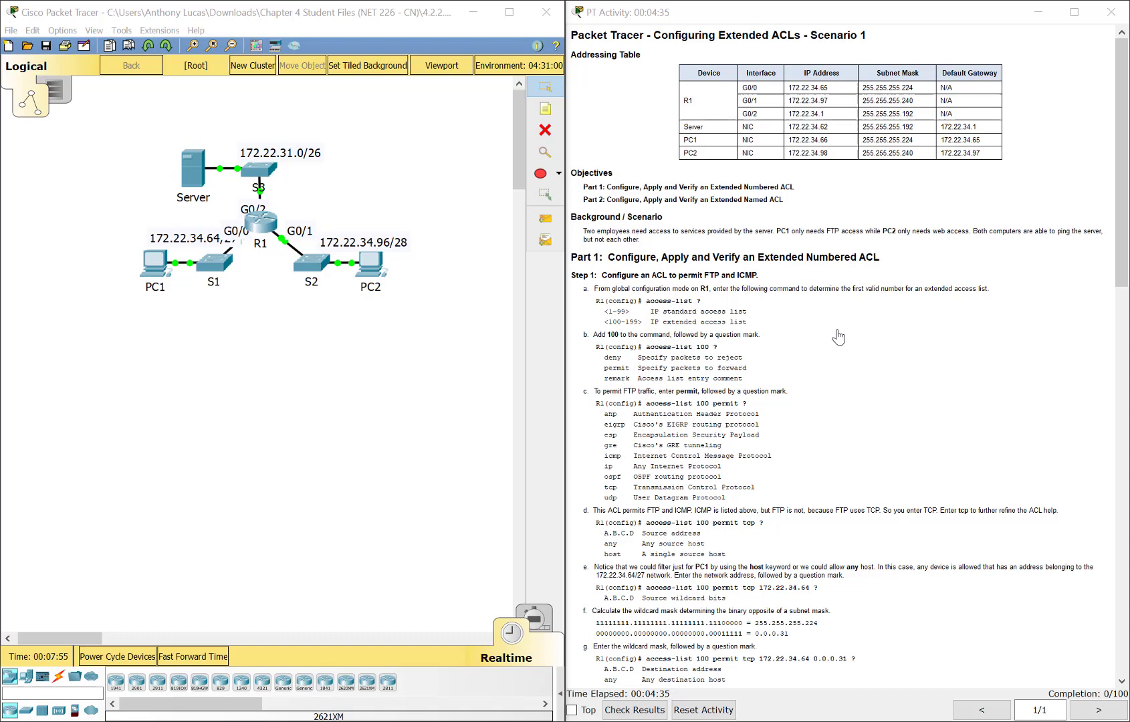
Step: Open R1's device window, enlarge it, and switch to its CLI tab
{"action": "scroll", "coordinate": [813, 395], "scroll_direction": "down", "scroll_amount": 10}
{"action": "scroll", "coordinate": [792, 404], "scroll_direction": "up", "scroll_amount": 9}
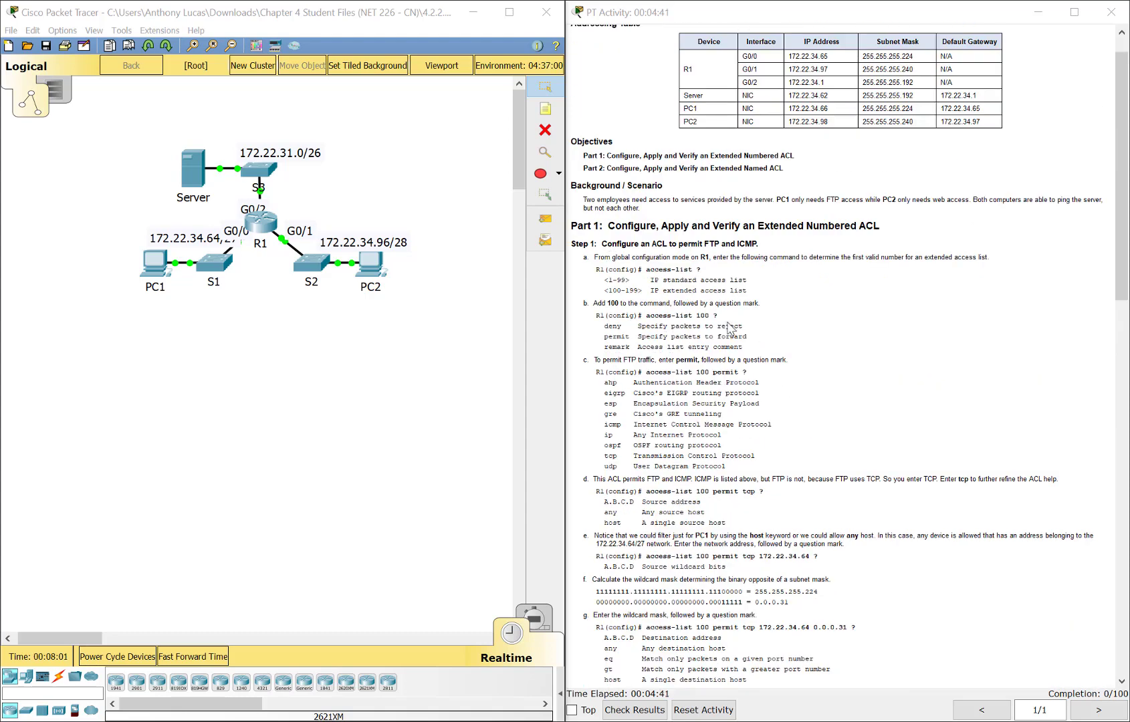
{"action": "scroll", "coordinate": [746, 420], "scroll_direction": "down", "scroll_amount": 6}
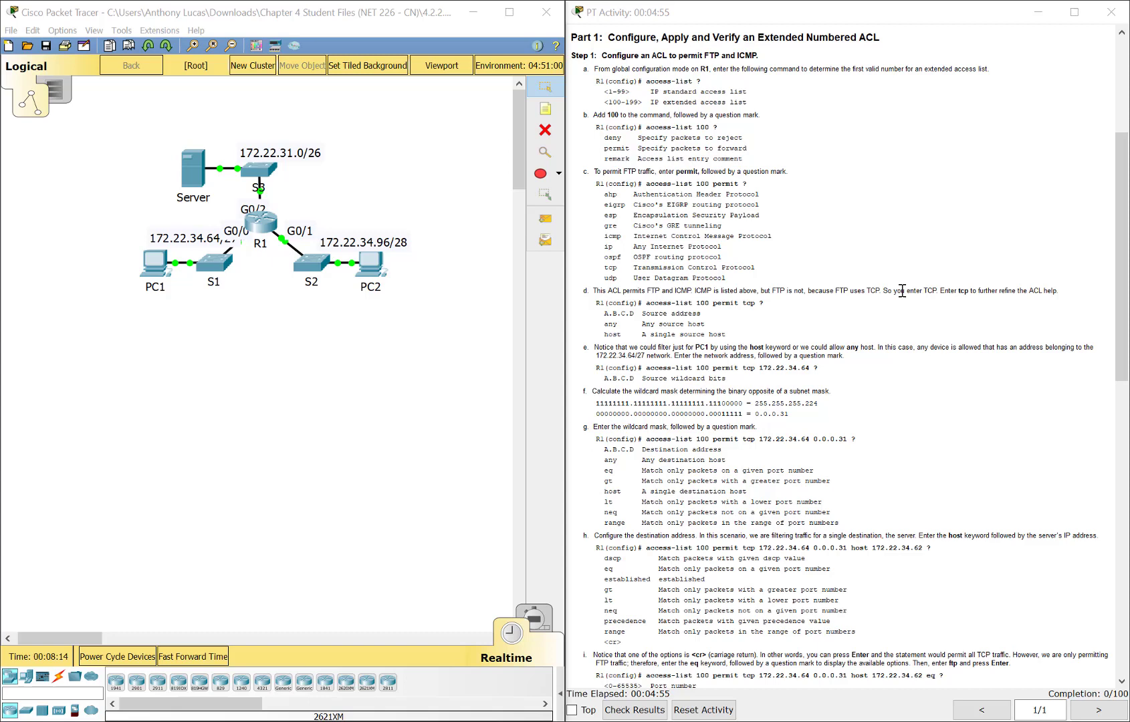
{"action": "left_click", "coordinate": [267, 224]}
{"action": "left_click_drag", "start_coordinate": [524, 211], "coordinate": [232, 207]}
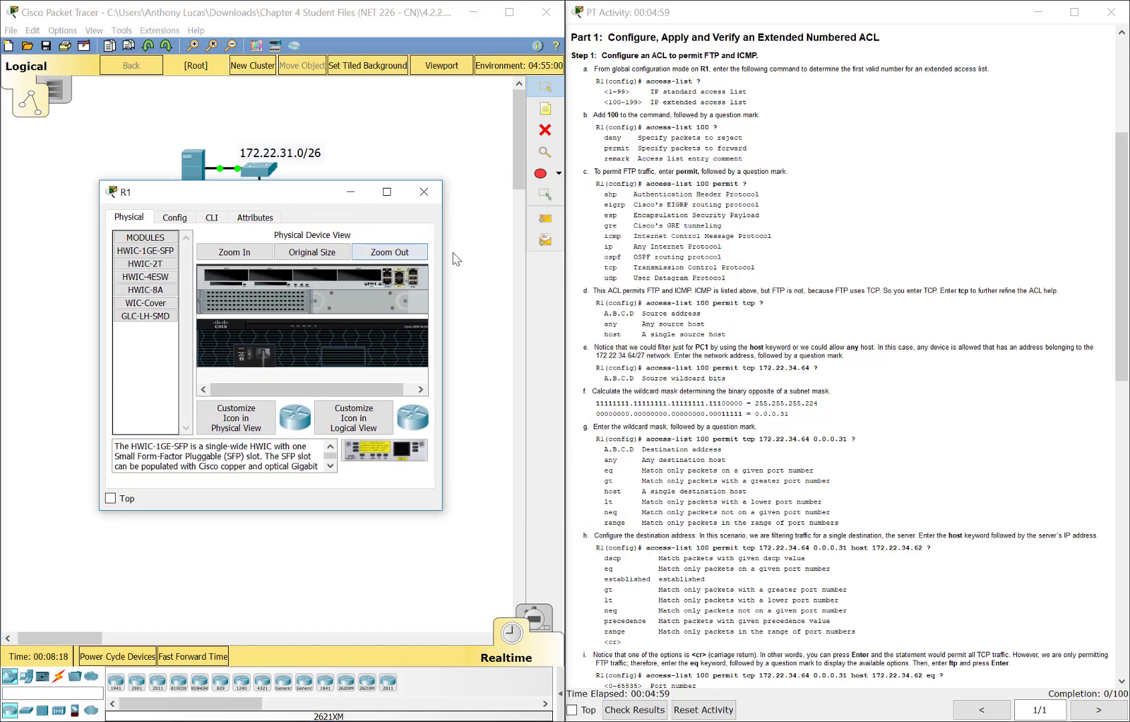
{"action": "left_click_drag", "start_coordinate": [442, 254], "coordinate": [615, 256]}
{"action": "left_click", "coordinate": [212, 217]}
Step: Enter privileged mode with en, then global configuration mode with config t
{"action": "key", "text": "Return"}
{"action": "type", "text": "en"}
{"action": "key", "text": "Return"}
{"action": "type", "text": "config t"}
{"action": "key", "text": "Return"}
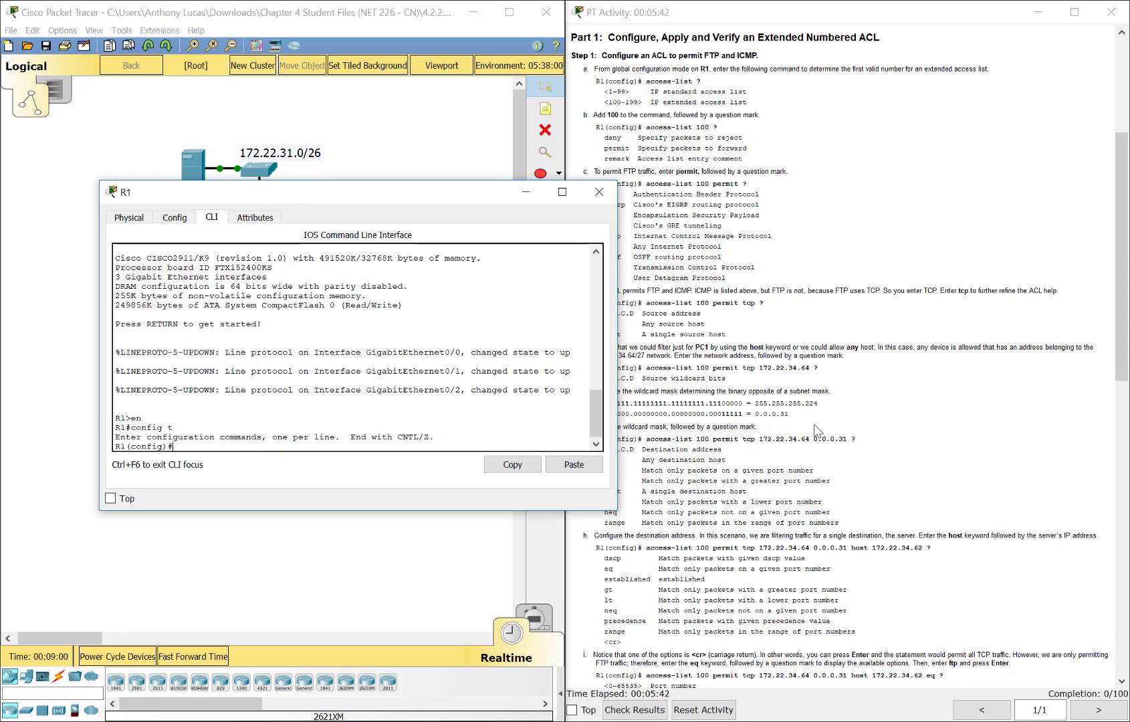
Step: List the protocol options for 'access-list 100 permit' using ? help
{"action": "left_click_drag", "start_coordinate": [452, 194], "coordinate": [407, 151]}
{"action": "type", "text": "access-li"}
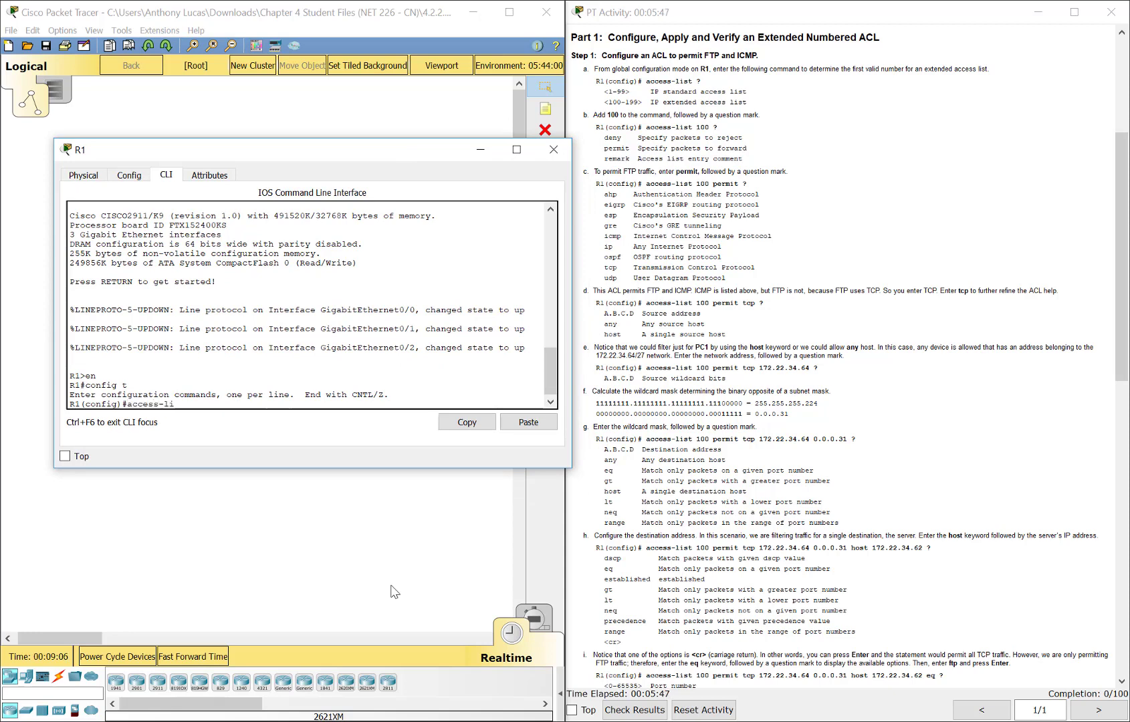
{"action": "type", "text": "st 100 permit ?"}
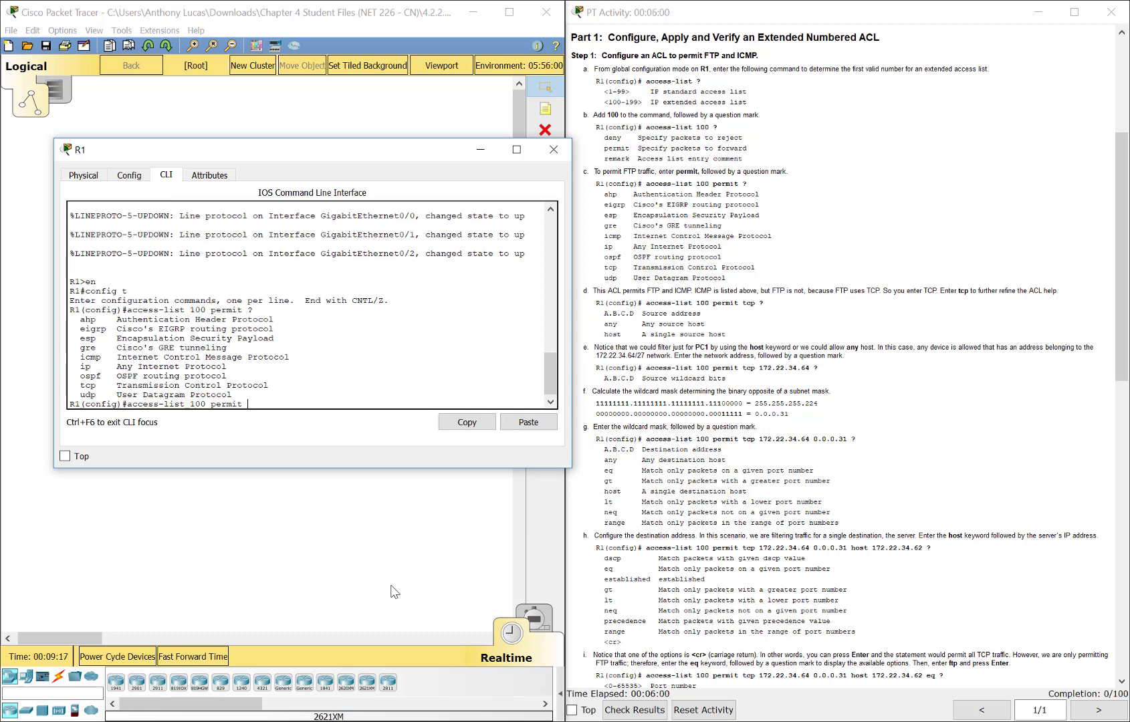
{"action": "left_click_drag", "start_coordinate": [82, 357], "coordinate": [102, 357]}
{"action": "left_click", "coordinate": [87, 364]}
{"action": "double_click", "coordinate": [87, 366]}
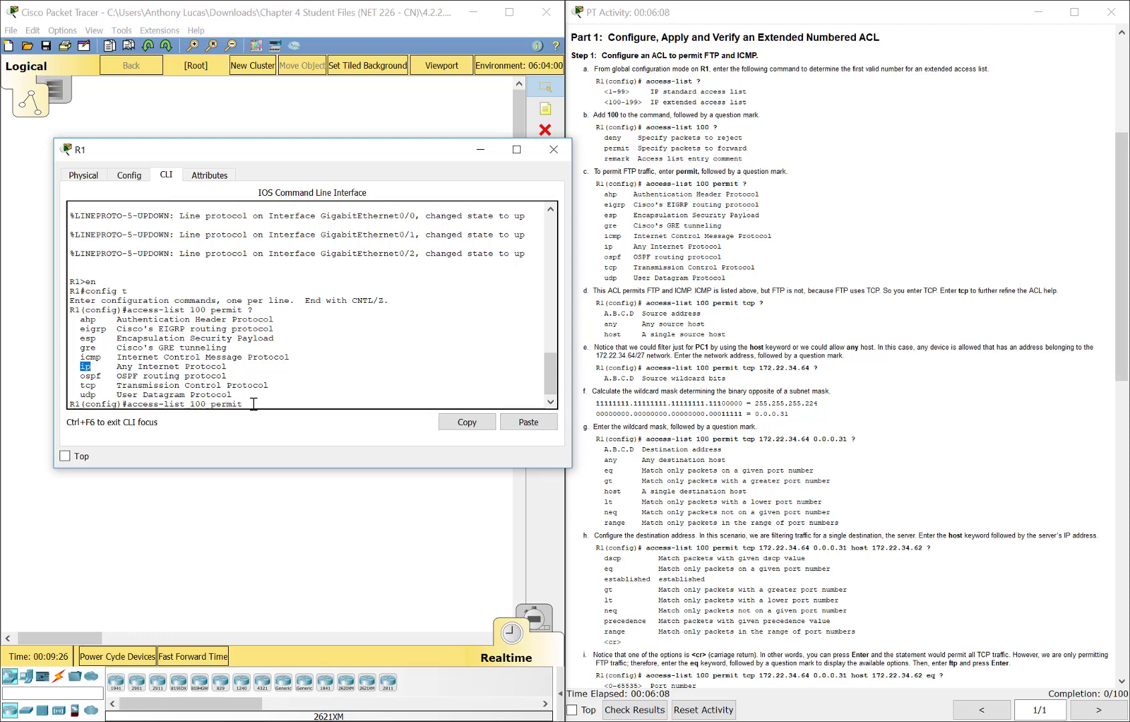
Step: Enter access-list 100 permit tcp 172.22.34.64 0.0.0.31 host 172.22.34.62 eq ftp
{"action": "type", "text": "tcp  "}
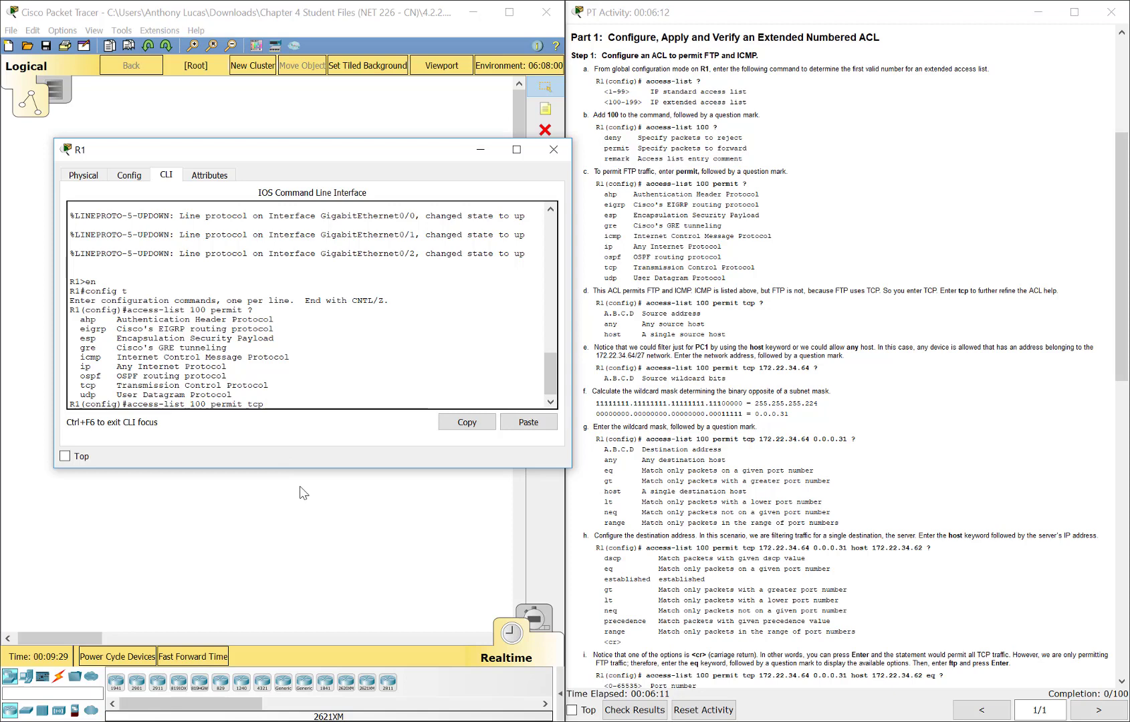
{"action": "type", "text": "172"}
{"action": "key", "text": "BackSpace"}
{"action": "key", "text": "BackSpace"}
{"action": "key", "text": "BackSpace"}
{"action": "key", "text": "BackSpace"}
{"action": "type", "text": "172.22.34.64 0.0.0."}
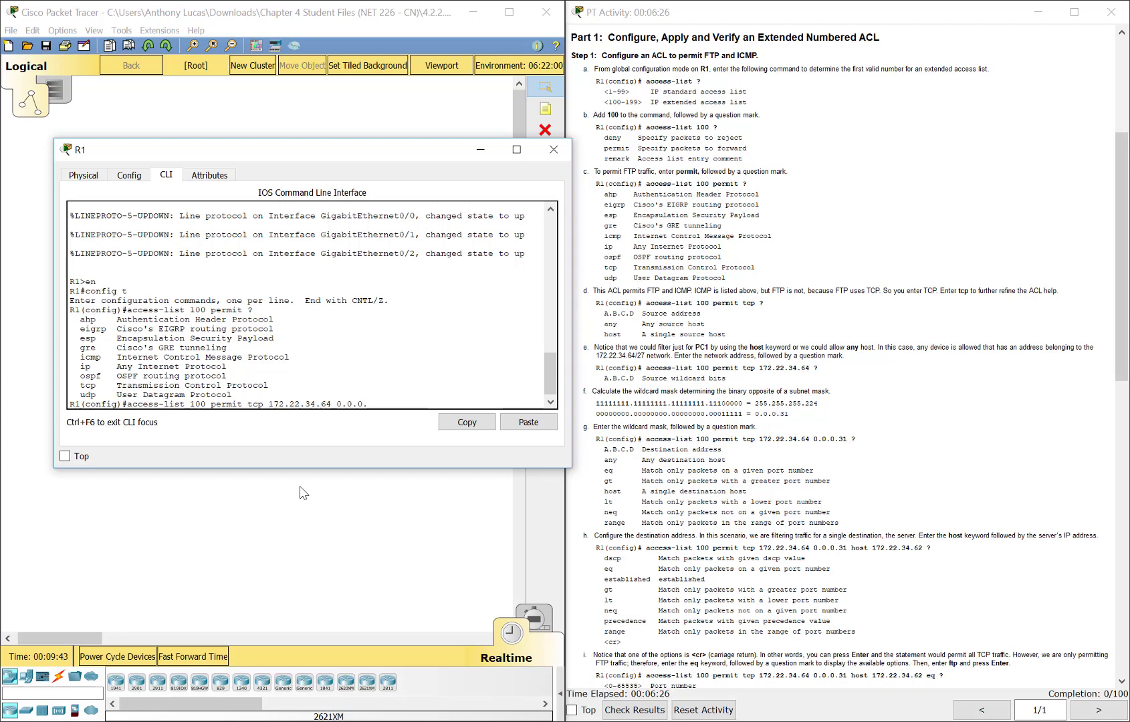
{"action": "type", "text": "31"}
{"action": "type", "text": "?"}
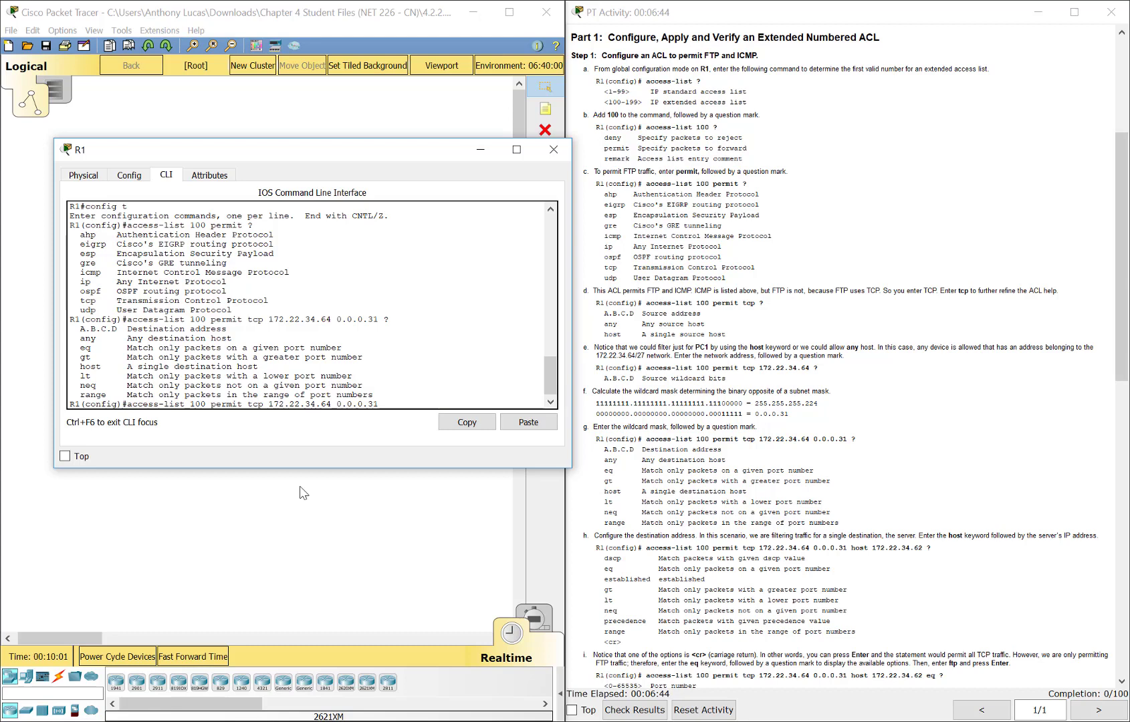
{"action": "type", "text": "host 172.22.34.62 ?"}
{"action": "scroll", "coordinate": [748, 481], "scroll_direction": "down", "scroll_amount": 10}
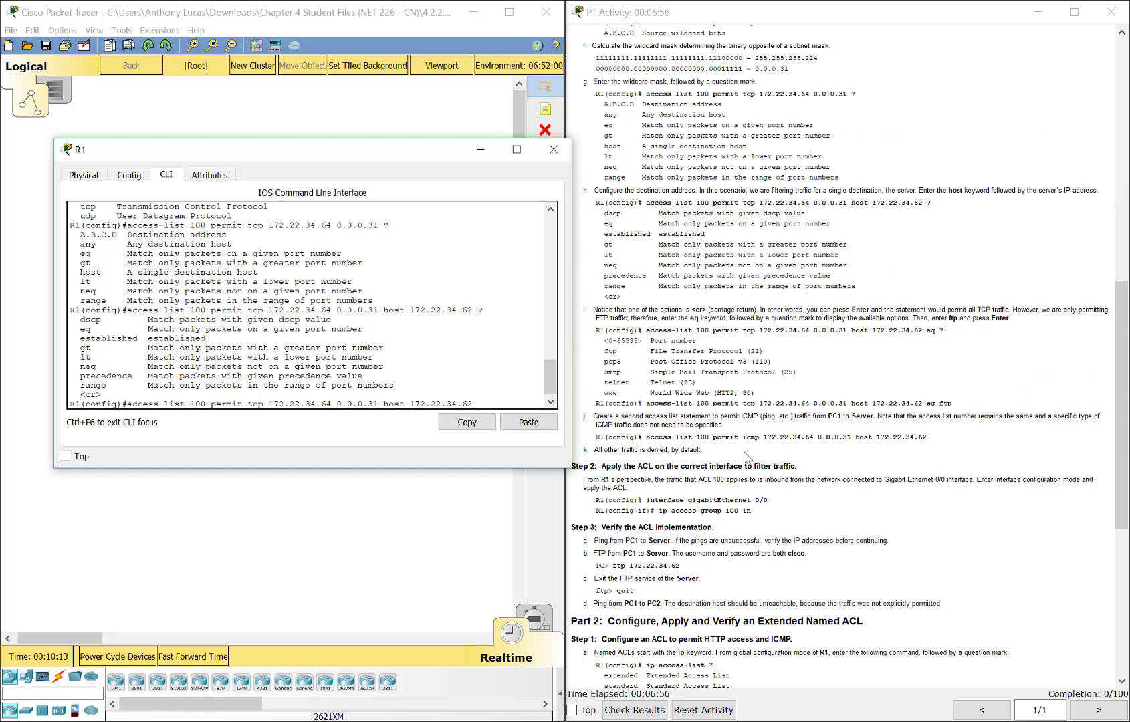
{"action": "type", "text": "eq ?"}
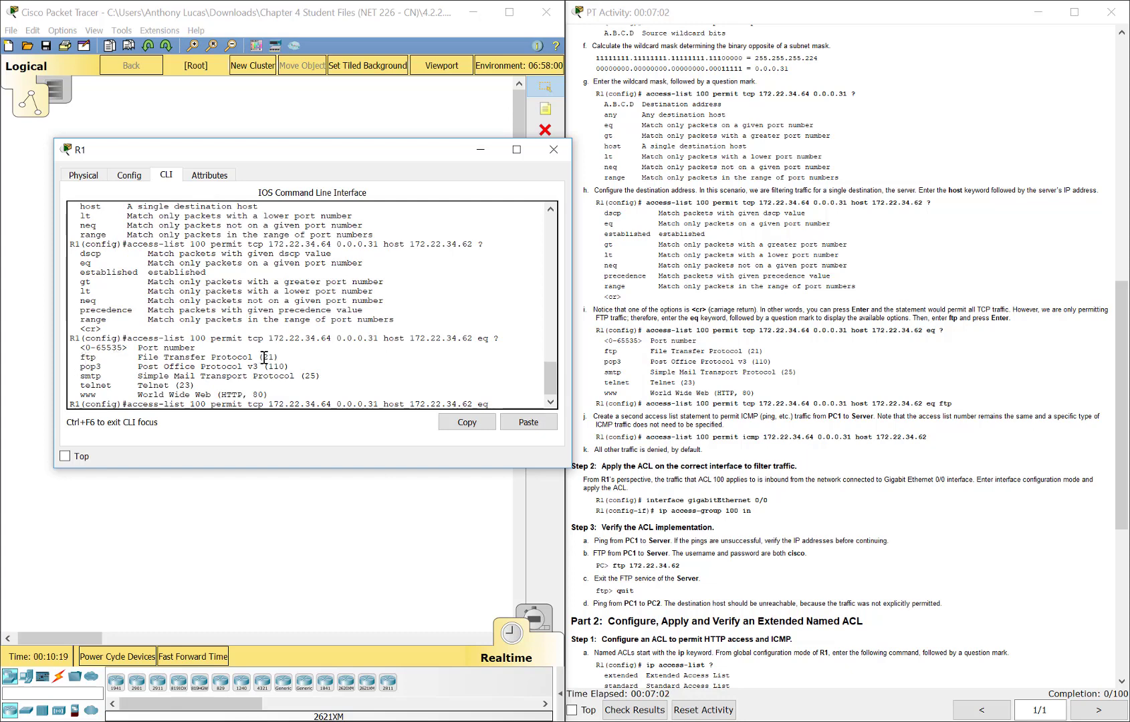
{"action": "type", "text": "ftp"}
{"action": "key", "text": "Return"}
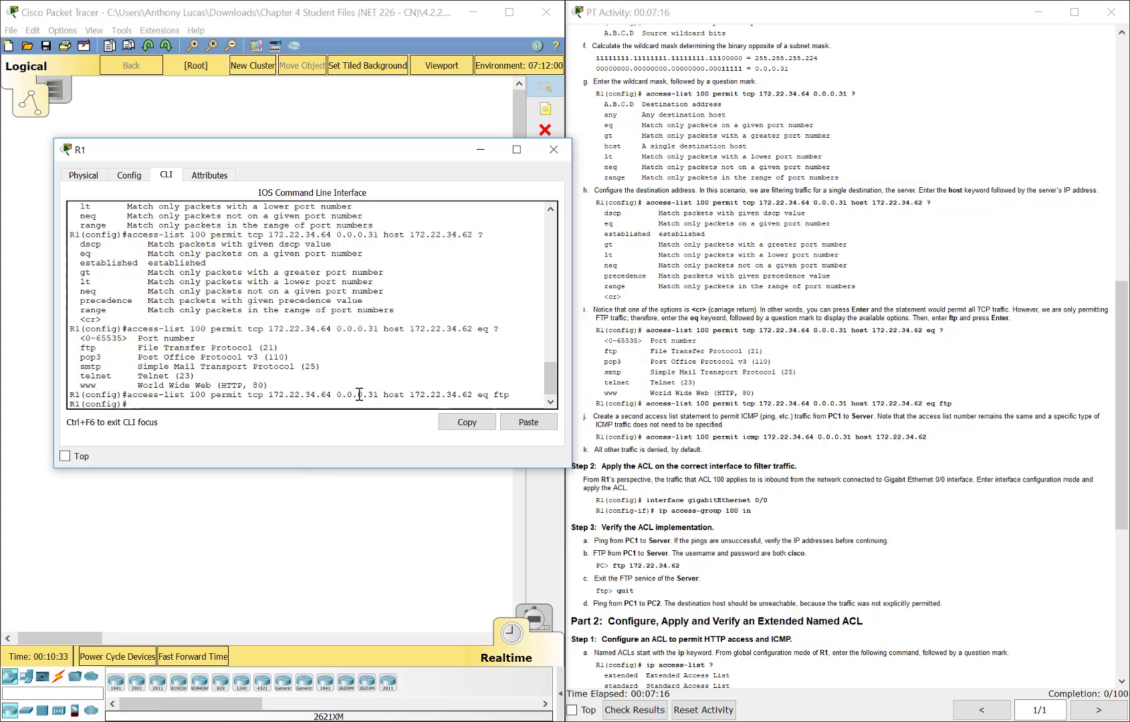
{"action": "scroll", "coordinate": [918, 312], "scroll_direction": "up", "scroll_amount": 6}
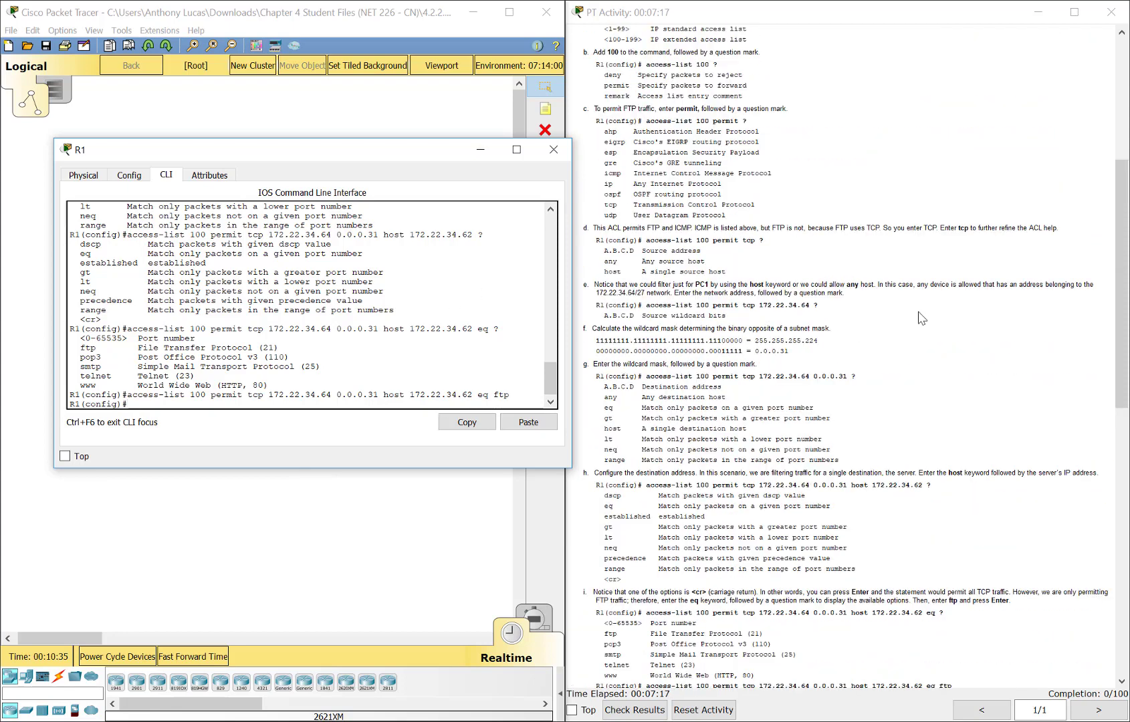
{"action": "scroll", "coordinate": [919, 316], "scroll_direction": "up", "scroll_amount": 3}
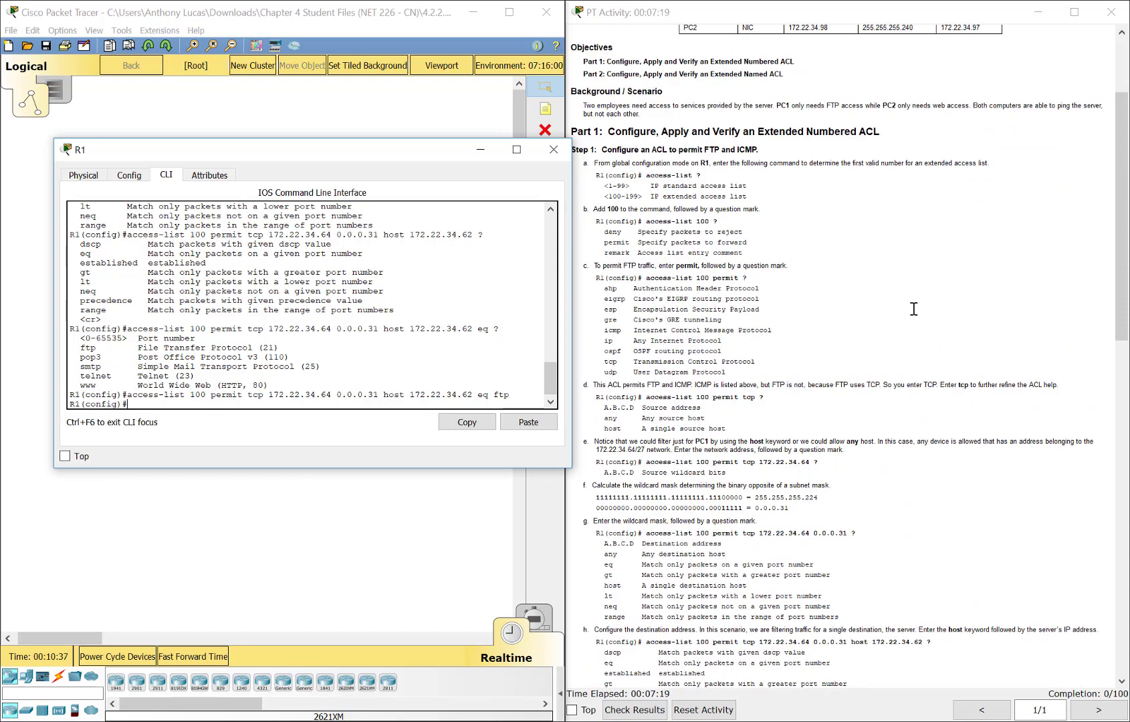
{"action": "scroll", "coordinate": [920, 317], "scroll_direction": "down", "scroll_amount": 12}
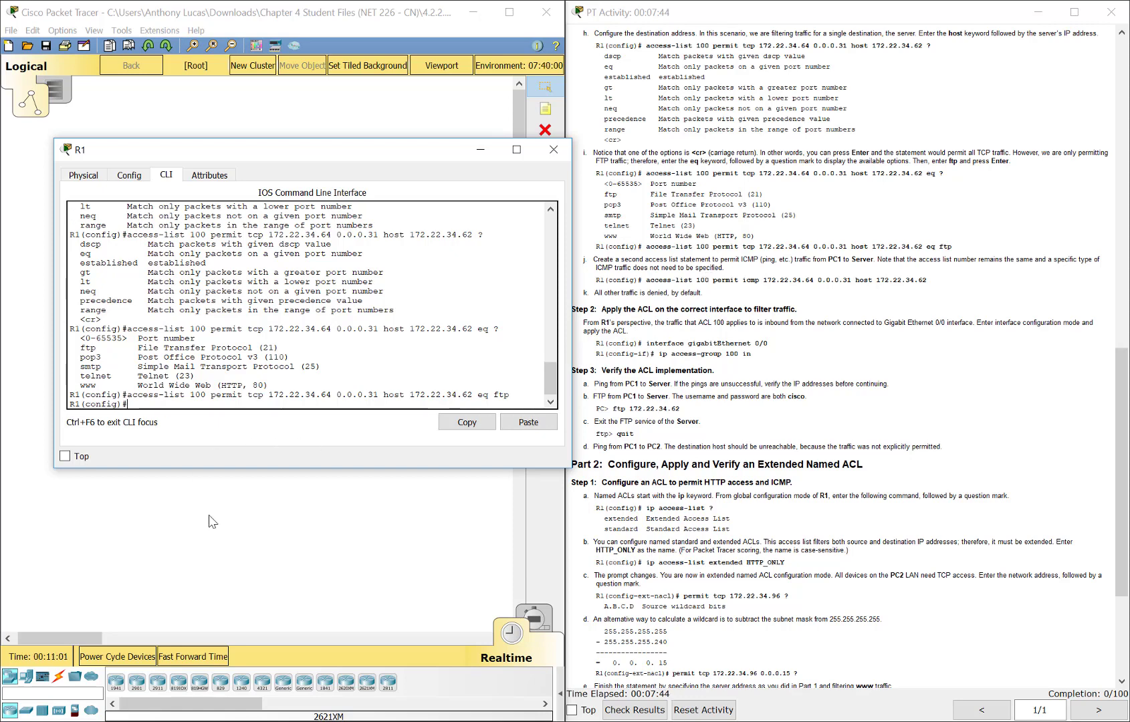
Step: Enter access-list 100 permit icmp 172.22.34.64 0.0.0.31 host 172.22.34.62, fixing the itcmp typo
{"action": "type", "text": "access-list 100 p"}
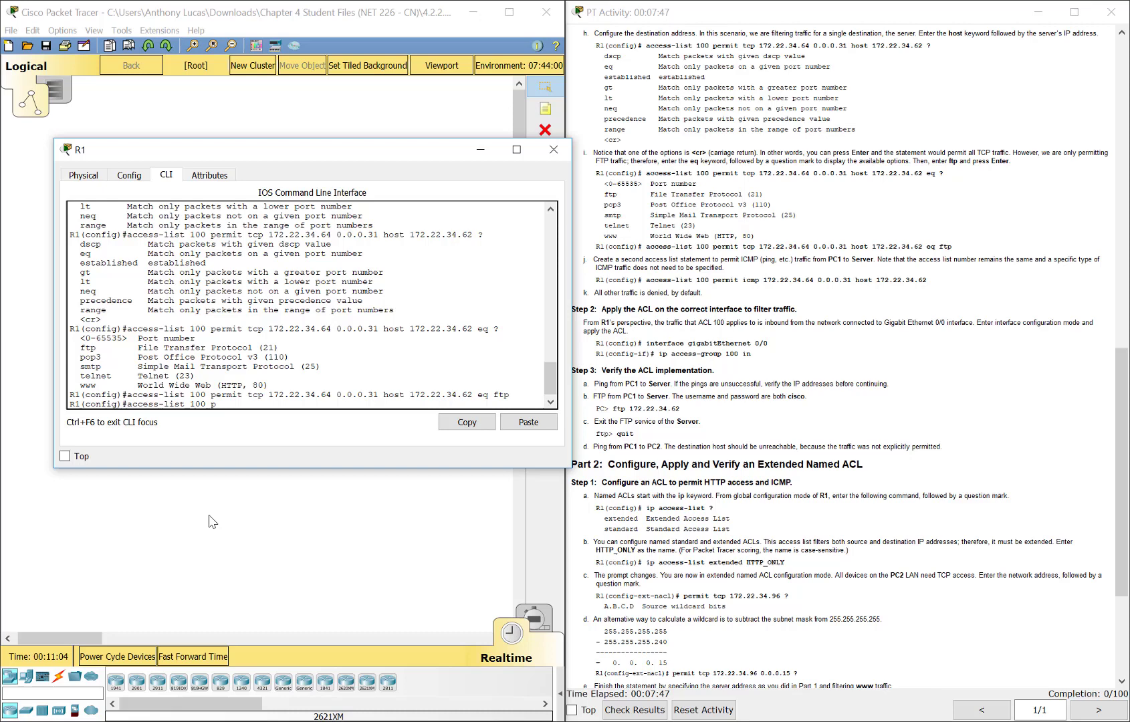
{"action": "type", "text": "ermit "}
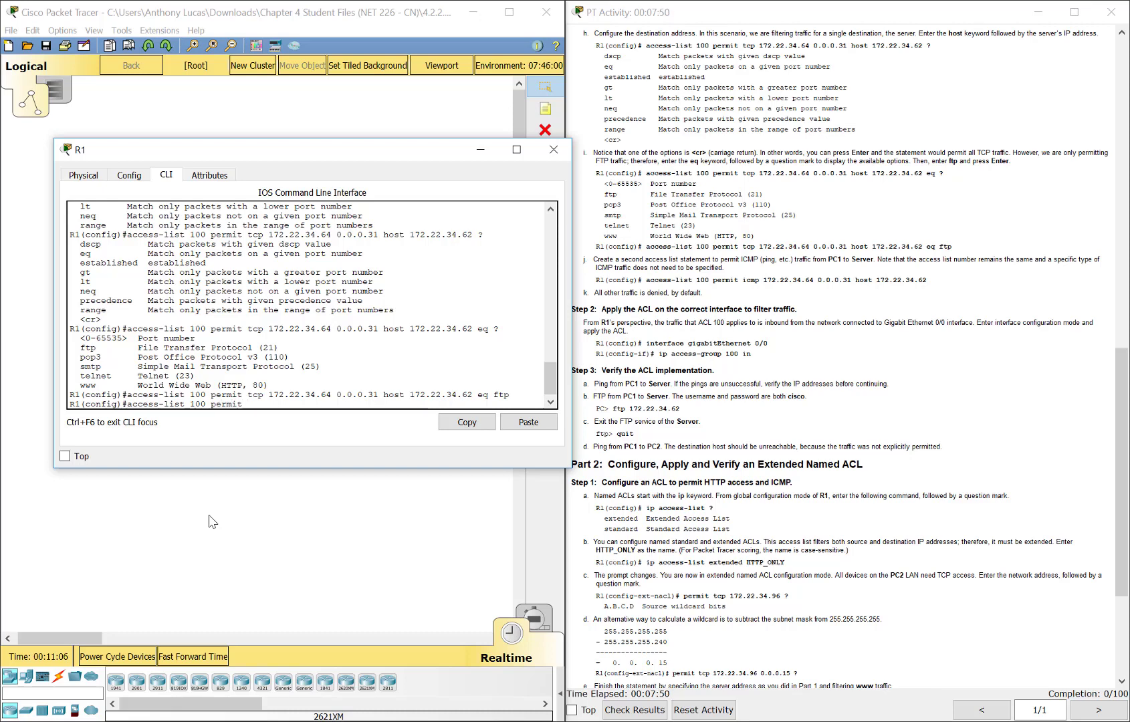
{"action": "type", "text": "itc"}
{"action": "key", "text": "BackSpace"}
{"action": "type", "text": "tcmp 172.22."}
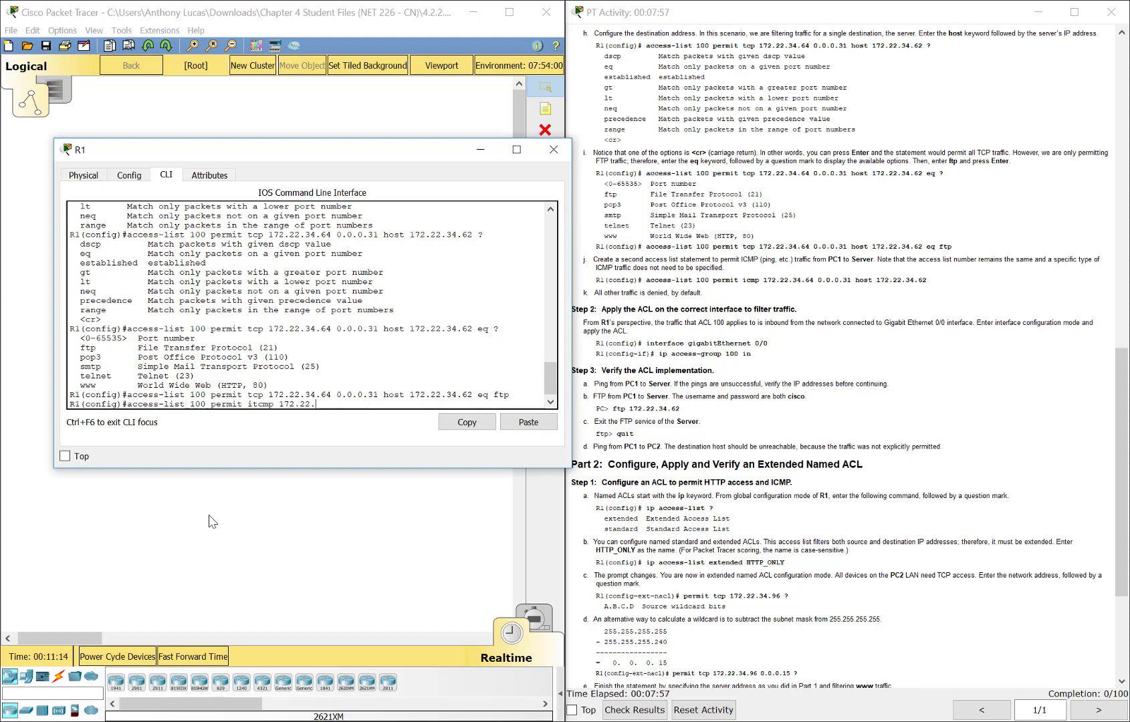
{"action": "type", "text": "34.53"}
{"action": "type", "text": "64 0.0.0.31"}
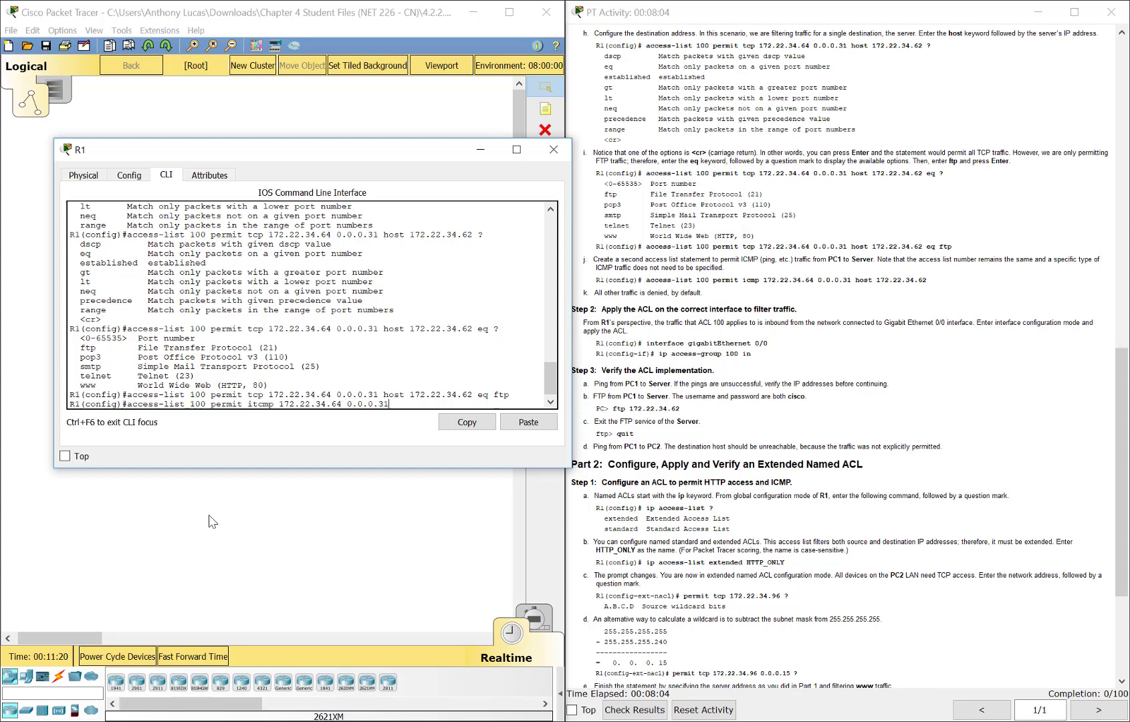
{"action": "type", "text": " host 172.22.34.62"}
{"action": "key", "text": "Return"}
{"action": "key", "text": "Up"}
{"action": "key", "text": "Left"}
{"action": "key", "text": "Left"}
{"action": "key", "text": "Left"}
{"action": "key", "text": "Left"}
{"action": "key", "text": "Left"}
{"action": "key", "text": "Left"}
{"action": "key", "text": "Left"}
{"action": "key", "text": "Left"}
{"action": "key", "text": "Left"}
{"action": "key", "text": "Left"}
{"action": "key", "text": "Left"}
{"action": "key", "text": "Left"}
{"action": "key", "text": "Left"}
{"action": "key", "text": "Left"}
{"action": "key", "text": "Left"}
{"action": "key", "text": "Left"}
{"action": "key", "text": "Left"}
{"action": "key", "text": "Left"}
{"action": "key", "text": "Left"}
{"action": "key", "text": "Left"}
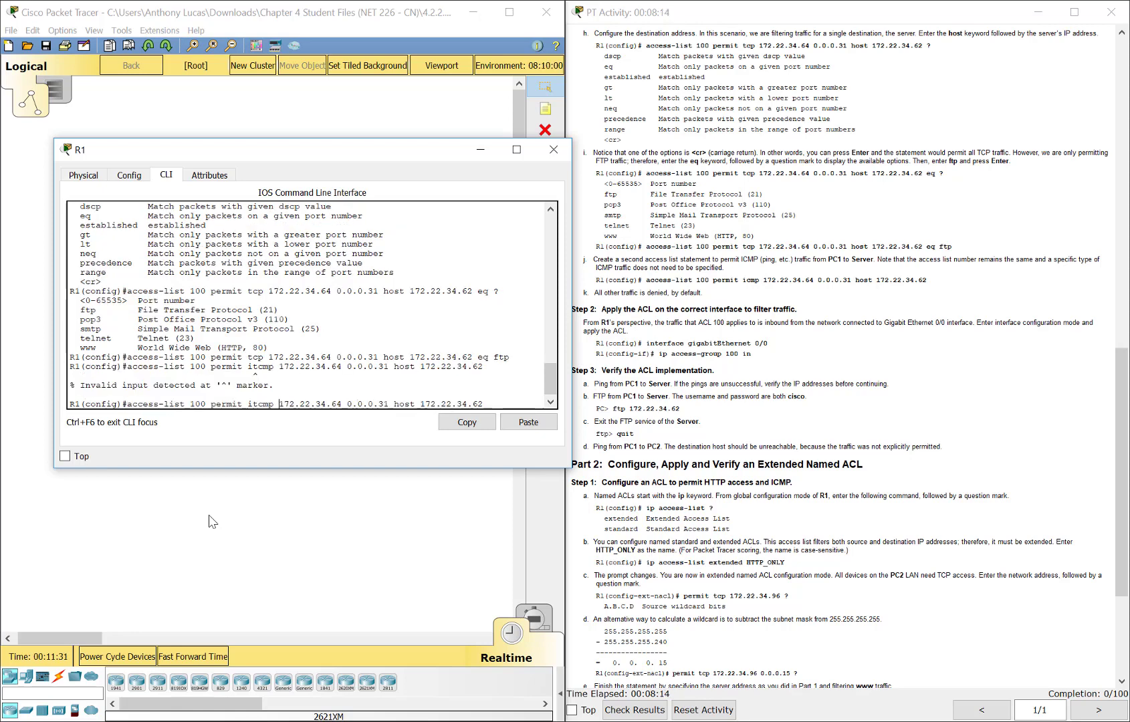
{"action": "key", "text": "BackSpace"}
{"action": "key", "text": "End"}
{"action": "key", "text": "Return"}
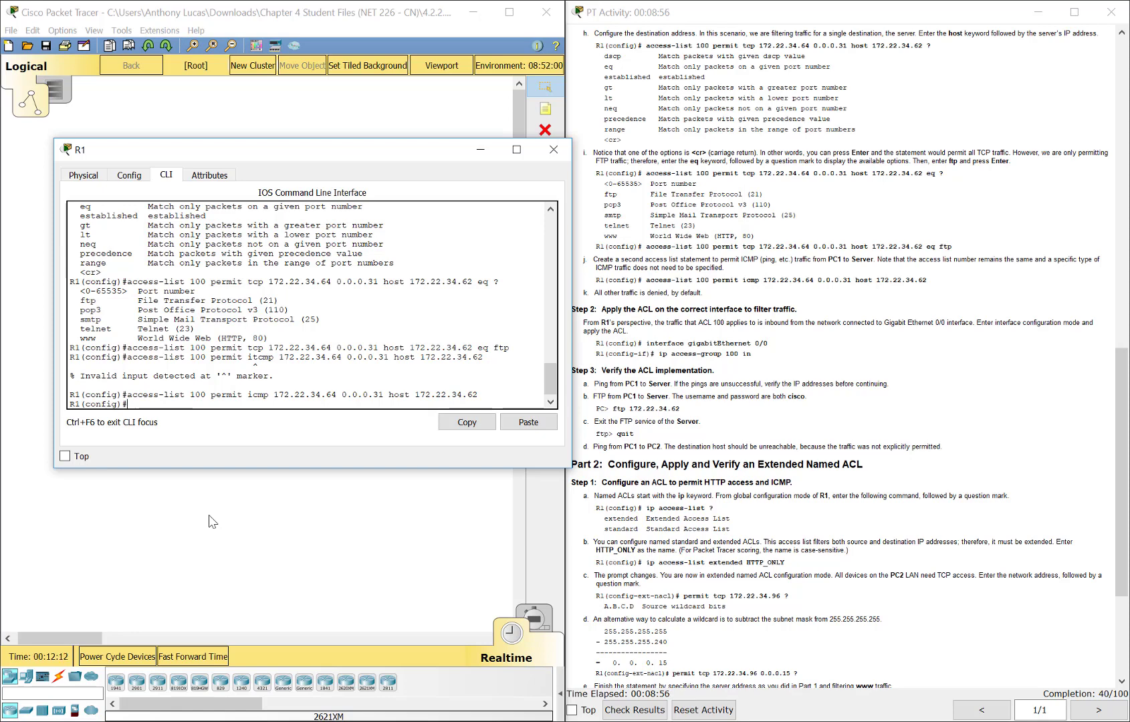
Step: Apply ACL 100 inbound on G0/0 with int g0/0 and ip access-group 100 in
{"action": "type", "text": "int g0/0"}
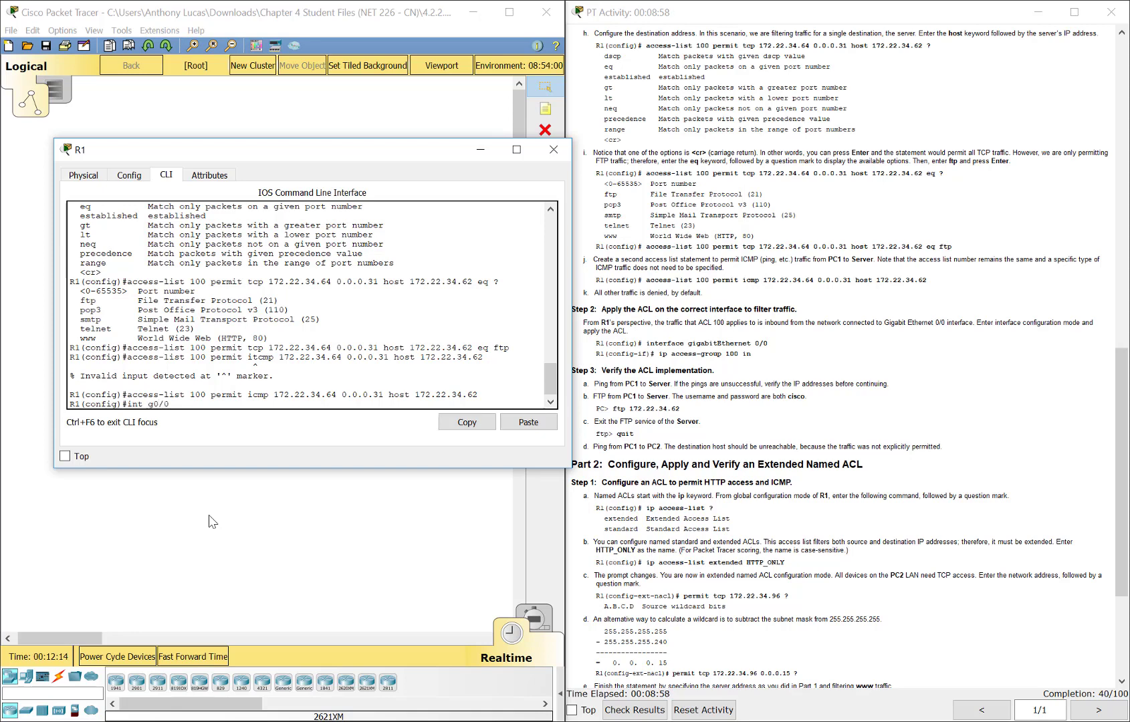
{"action": "key", "text": "Return"}
{"action": "type", "text": "ip access-group 100 in"}
{"action": "key", "text": "Return"}
{"action": "left_click_drag", "start_coordinate": [376, 149], "coordinate": [858, 92]}
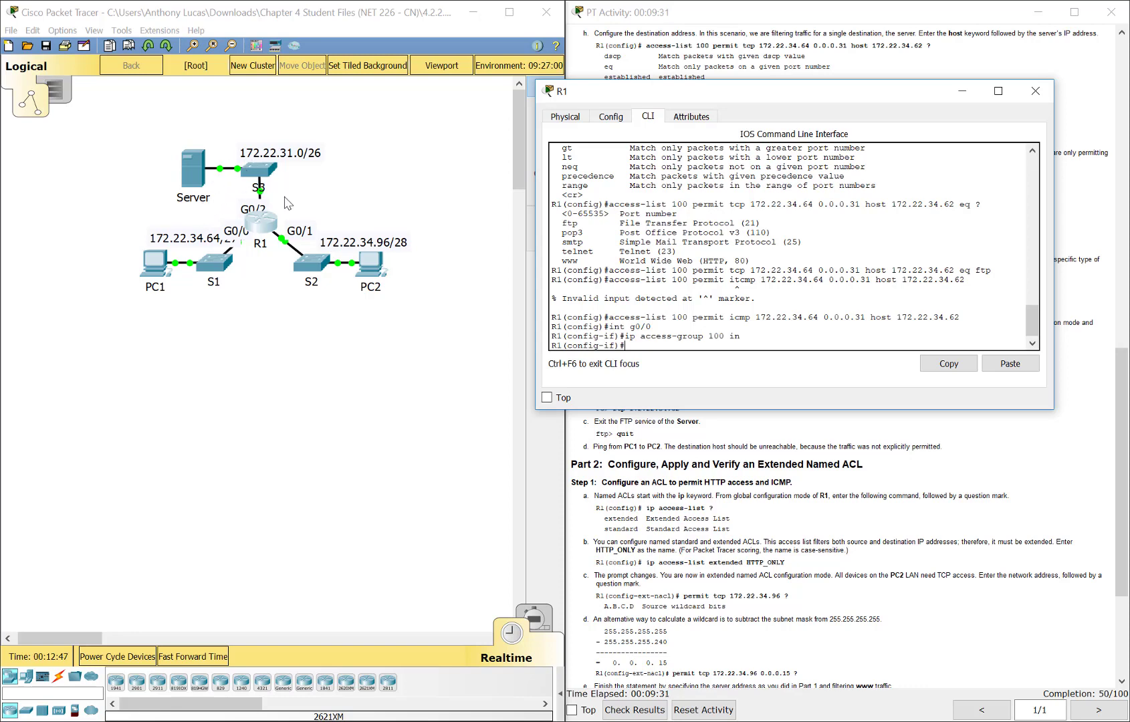
{"action": "left_click", "coordinate": [192, 169]}
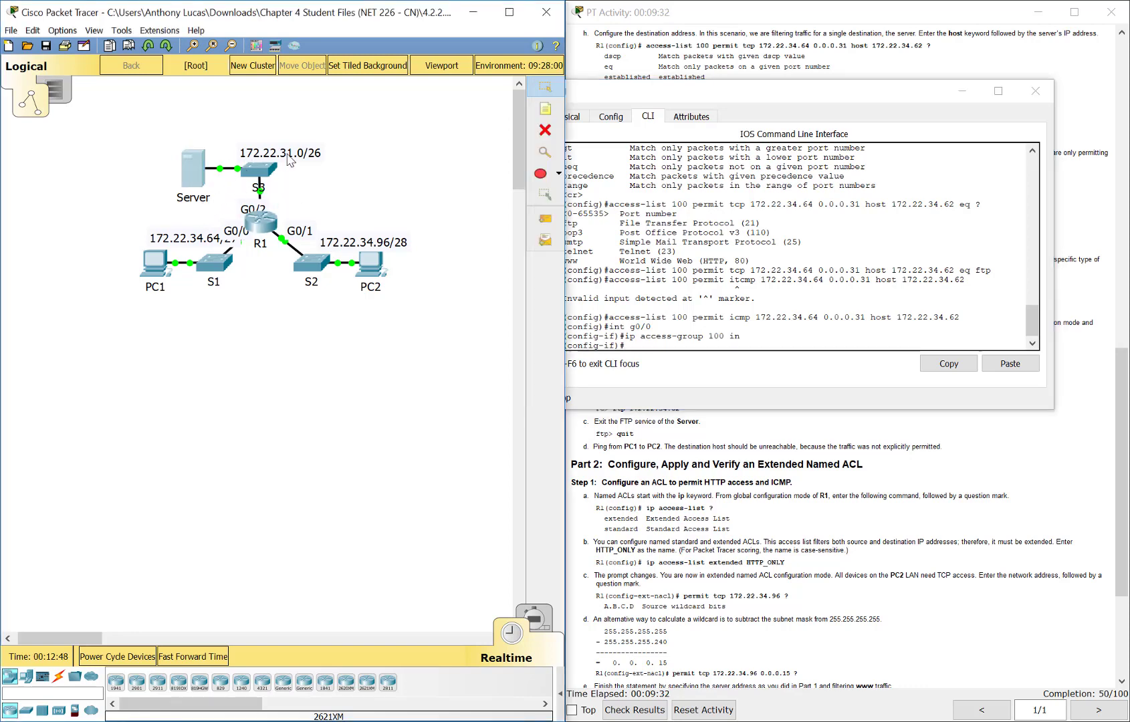
{"action": "left_click", "coordinate": [468, 192]}
{"action": "left_click", "coordinate": [512, 191]}
{"action": "left_click", "coordinate": [416, 224]}
{"action": "left_click_drag", "start_coordinate": [528, 174], "coordinate": [367, 163]}
{"action": "left_click", "coordinate": [609, 154]}
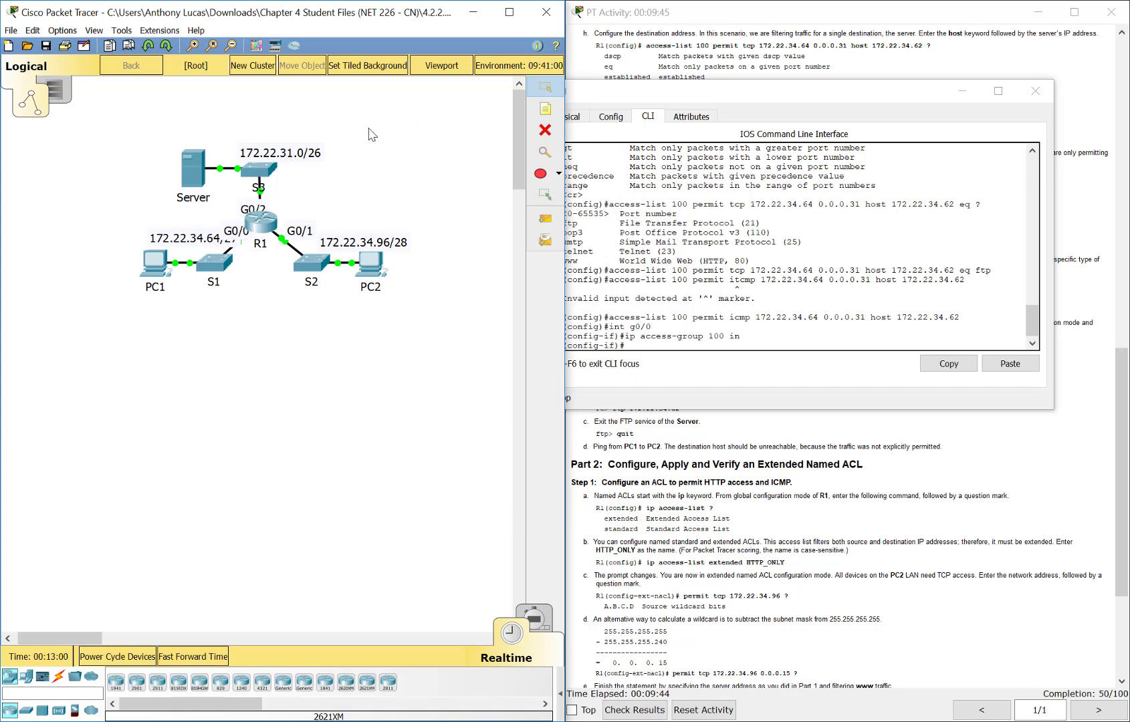
{"action": "left_click", "coordinate": [841, 359]}
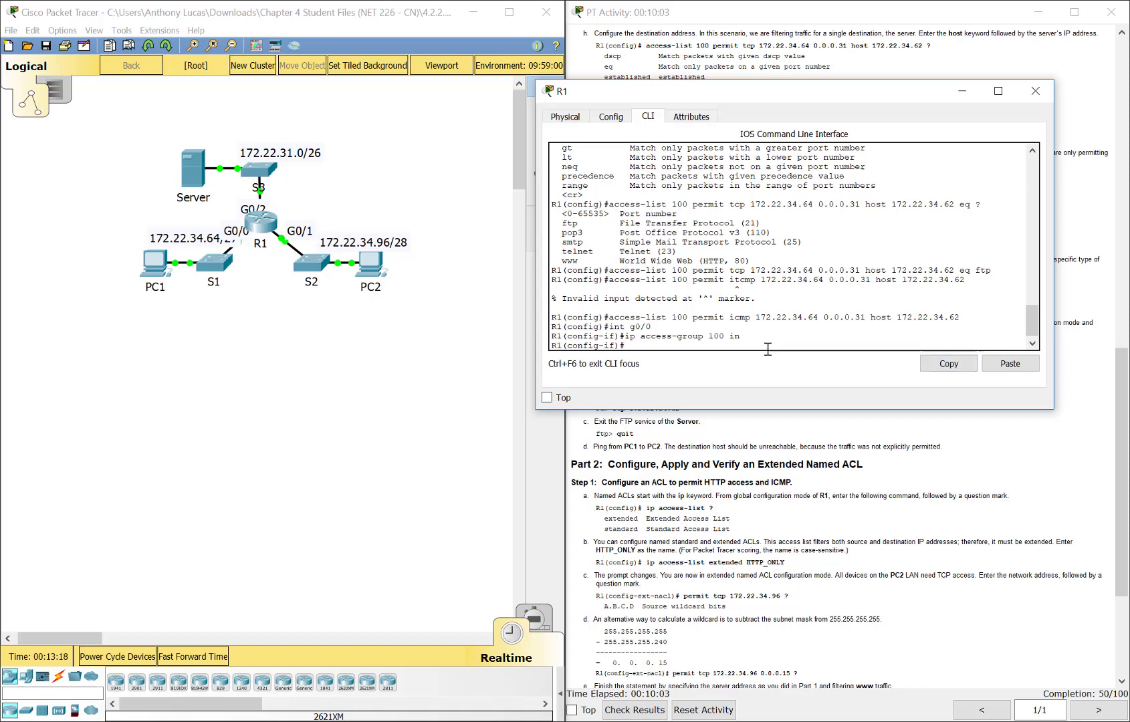
Step: Exit interface configuration mode and minimize R1's window
{"action": "type", "text": "xit"}
{"action": "key", "text": "Return"}
{"action": "left_click_drag", "start_coordinate": [709, 99], "coordinate": [209, 86]}
{"action": "left_click", "coordinate": [788, 305]}
{"action": "scroll", "coordinate": [782, 304], "scroll_direction": "down", "scroll_amount": 3}
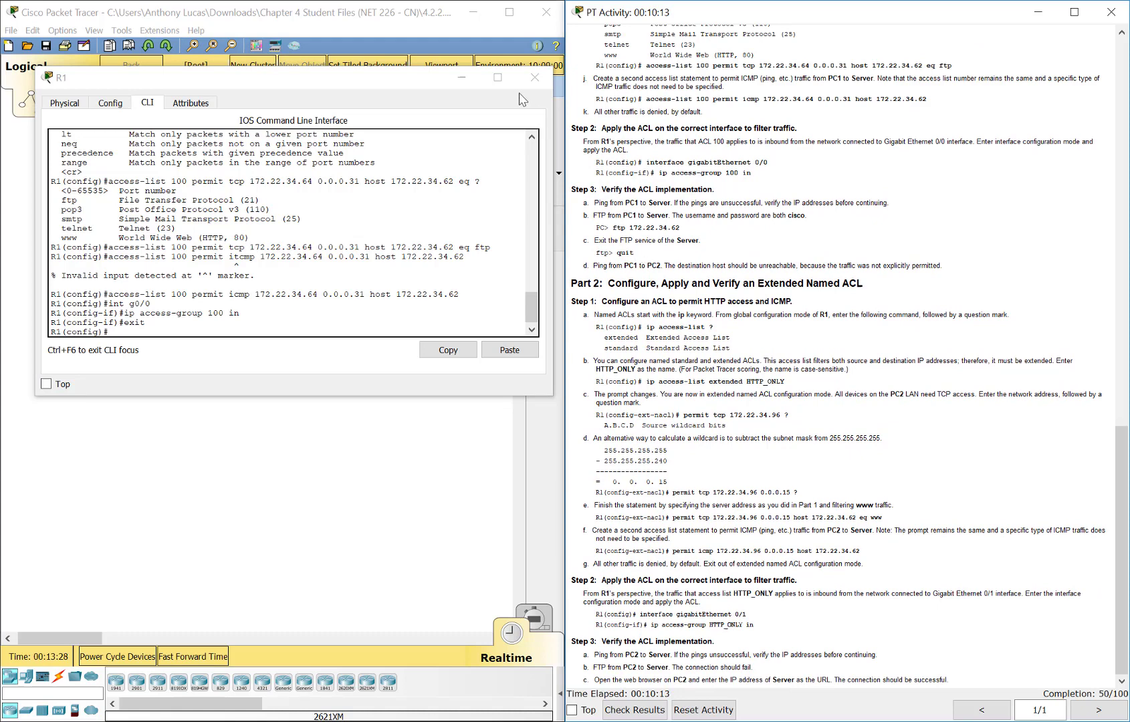
{"action": "left_click", "coordinate": [461, 77]}
Step: Send a simple PDU from PC1 to Server, confirm it succeeds, then open PC1
{"action": "left_click", "coordinate": [547, 221]}
{"action": "left_click", "coordinate": [159, 264]}
{"action": "left_click", "coordinate": [194, 164]}
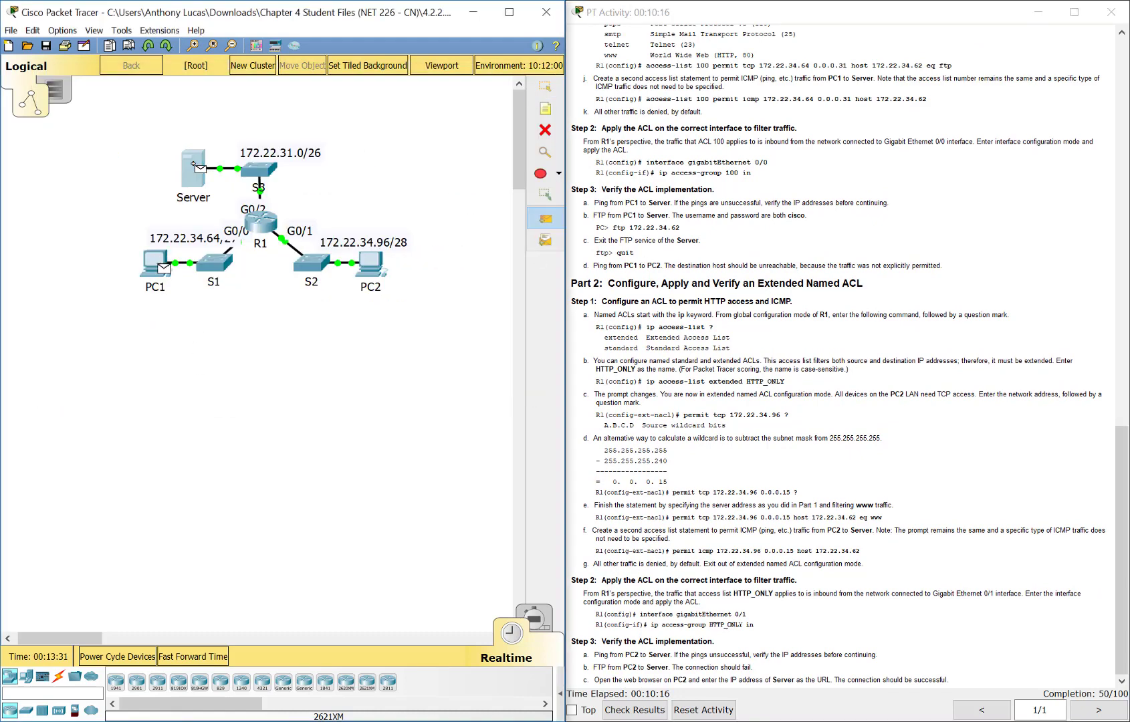
{"action": "left_click", "coordinate": [561, 693]}
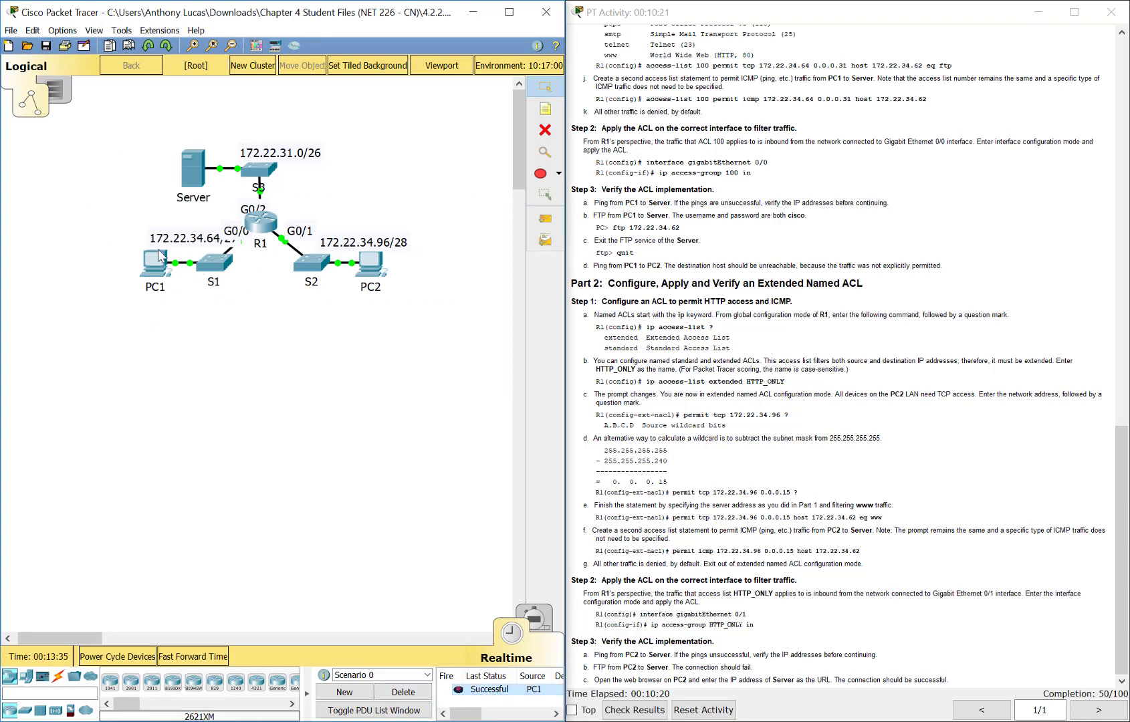
{"action": "left_click", "coordinate": [167, 271]}
Step: Ping 172.22.34.62 from PC1's Command Prompt
{"action": "left_click_drag", "start_coordinate": [327, 150], "coordinate": [163, 157]}
{"action": "left_click", "coordinate": [159, 173]}
{"action": "left_click", "coordinate": [312, 221]}
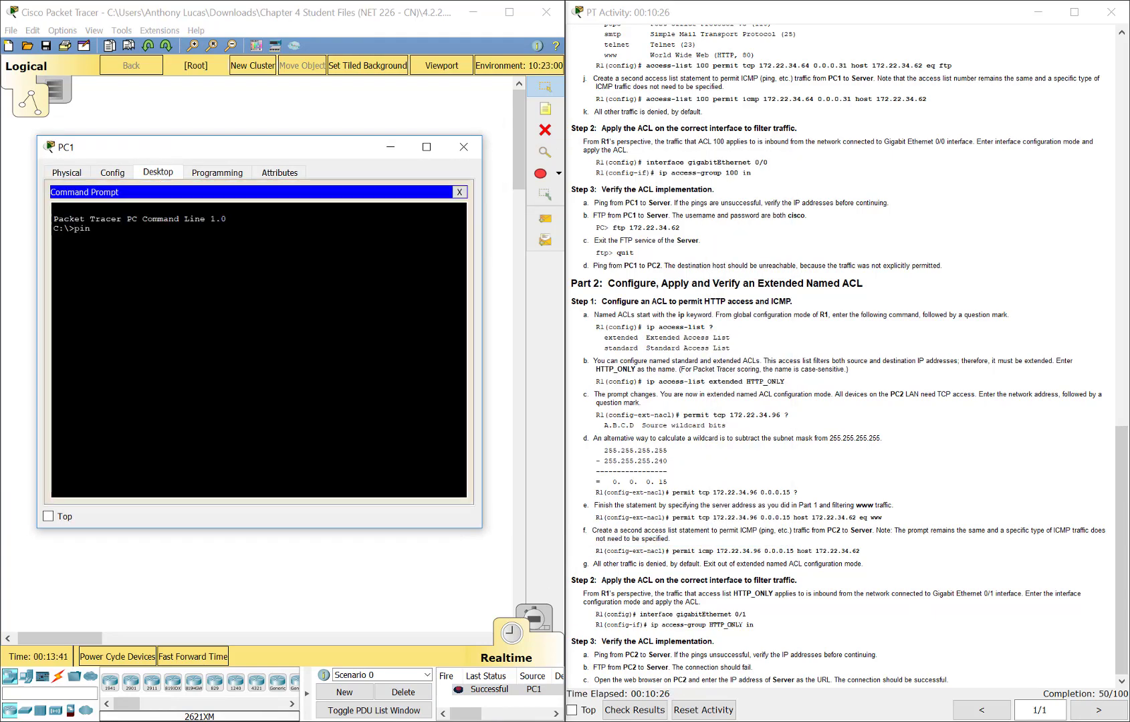
{"action": "type", "text": "2.1"}
{"action": "key", "text": "BackSpace"}
{"action": "type", "text": "22.34.62"}
{"action": "key", "text": "Return"}
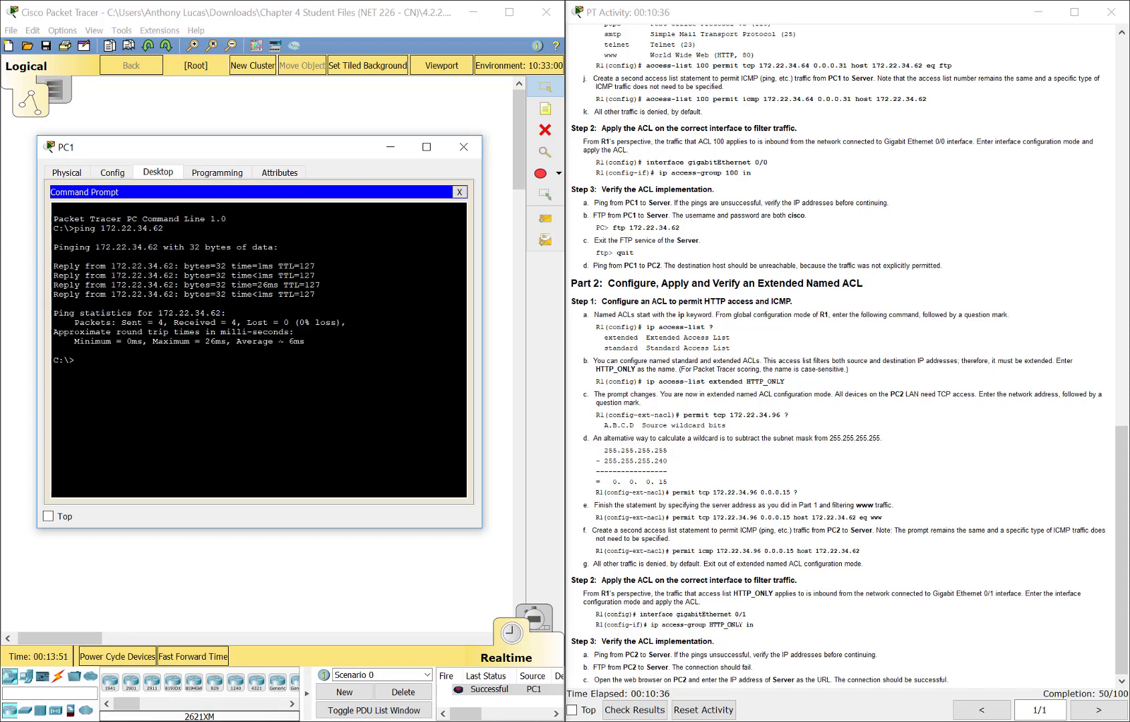
Step: Run ftp 172.22.34.62, submit an empty username, and close PC1's window
{"action": "key", "text": "Up"}
{"action": "key", "text": "BackSpace"}
{"action": "key", "text": "BackSpace"}
{"action": "key", "text": "BackSpace"}
{"action": "key", "text": "BackSpace"}
{"action": "key", "text": "BackSpace"}
{"action": "key", "text": "BackSpace"}
{"action": "key", "text": "BackSpace"}
{"action": "key", "text": "BackSpace"}
{"action": "key", "text": "BackSpace"}
{"action": "key", "text": "BackSpace"}
{"action": "key", "text": "BackSpace"}
{"action": "key", "text": "BackSpace"}
{"action": "key", "text": "BackSpace"}
{"action": "key", "text": "BackSpace"}
{"action": "key", "text": "BackSpace"}
{"action": "key", "text": "BackSpace"}
{"action": "key", "text": "BackSpace"}
{"action": "type", "text": "ftp 172.22.34.62"}
{"action": "key", "text": "Return"}
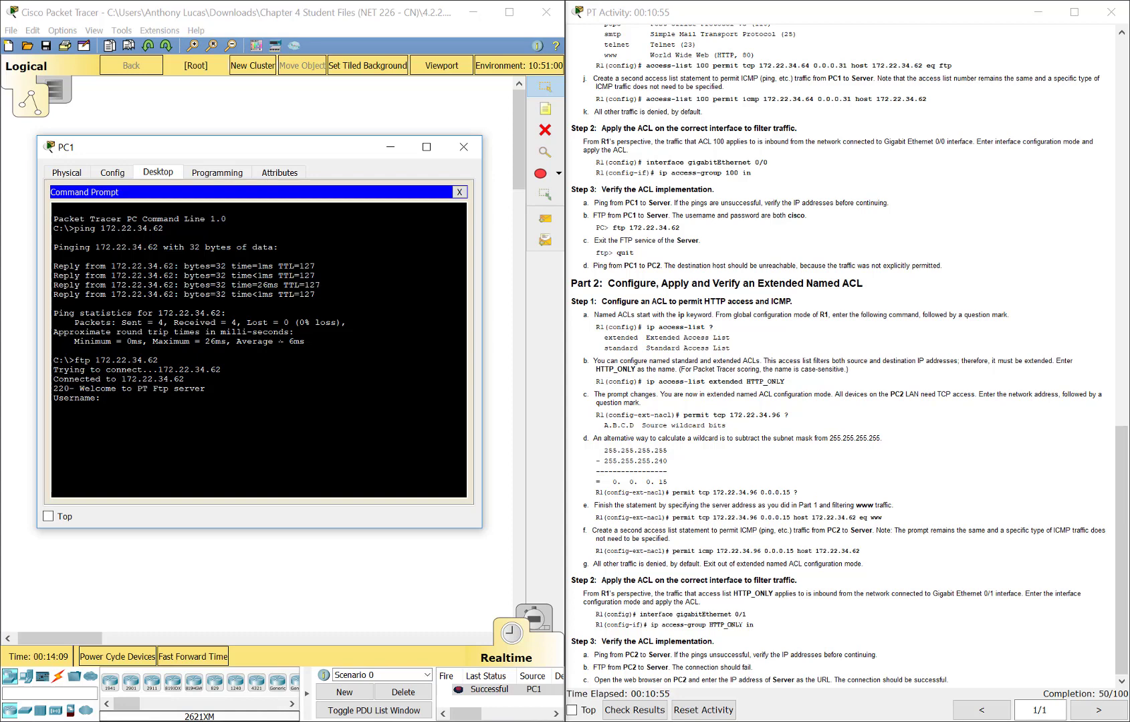
{"action": "key", "text": "Return"}
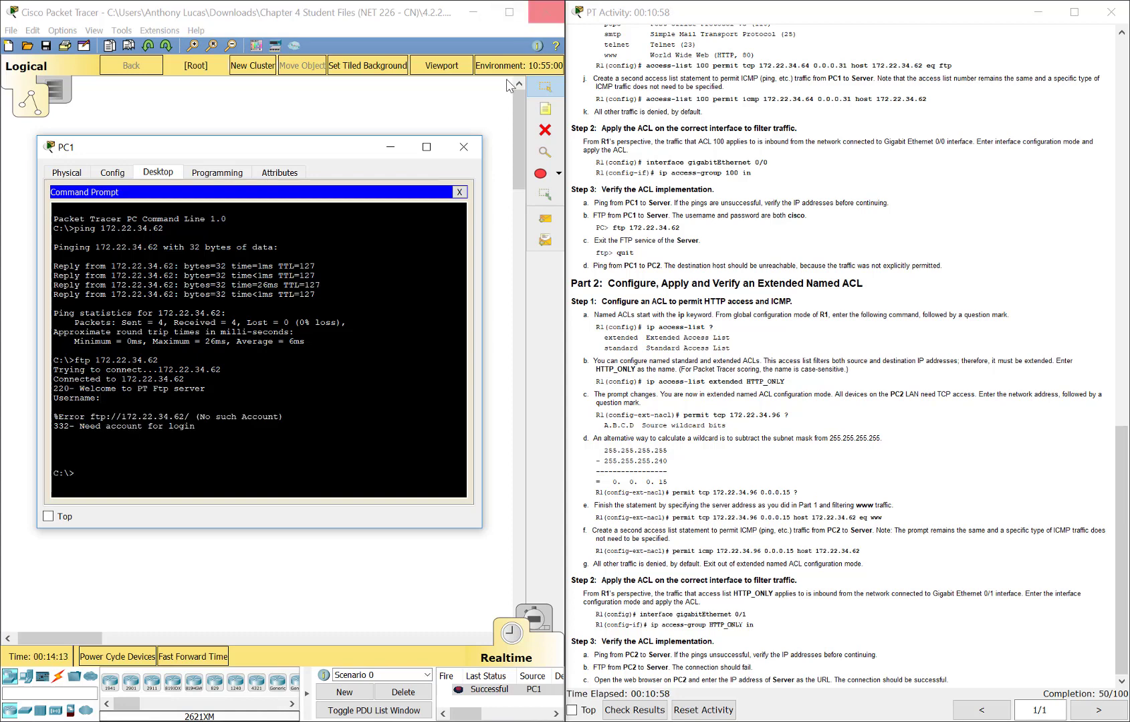
{"action": "left_click", "coordinate": [464, 147]}
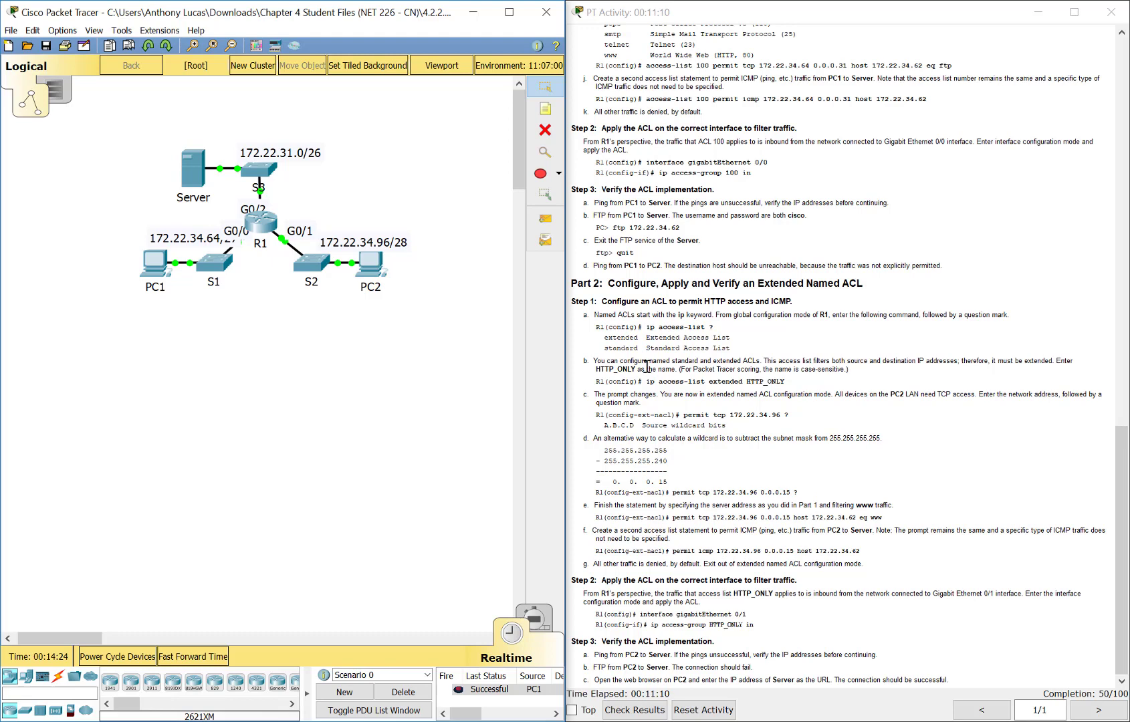
Step: On R1's CLI, create the extended named ACL HTTP_ONLY
{"action": "left_click", "coordinate": [262, 225]}
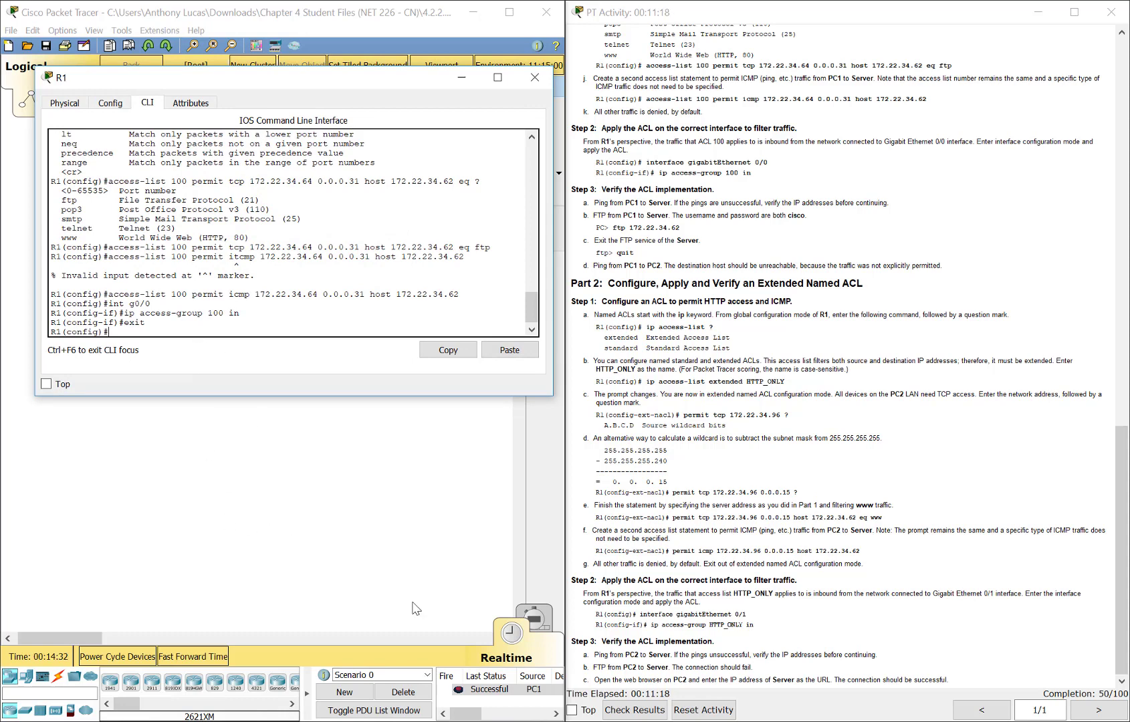
{"action": "type", "text": "ip access-list extended HTTP_ONLY"}
{"action": "key", "text": "Return"}
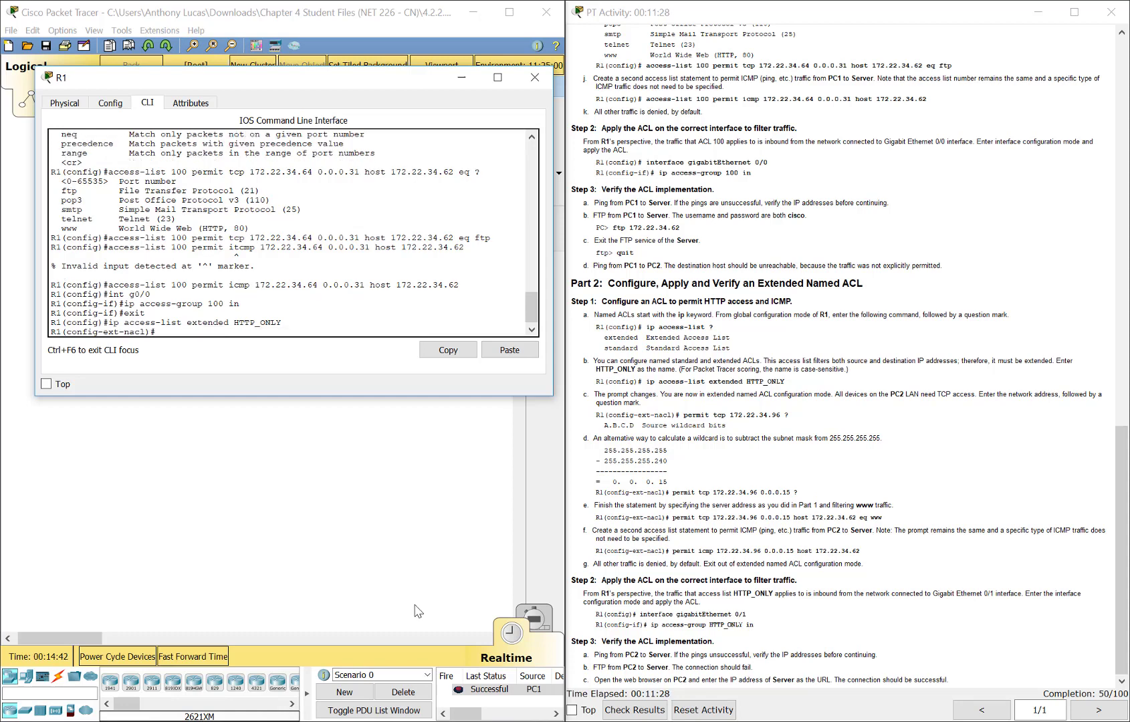
{"action": "type", "text": "permit tcp 172.22.34.96 0.0.0.15 host"}
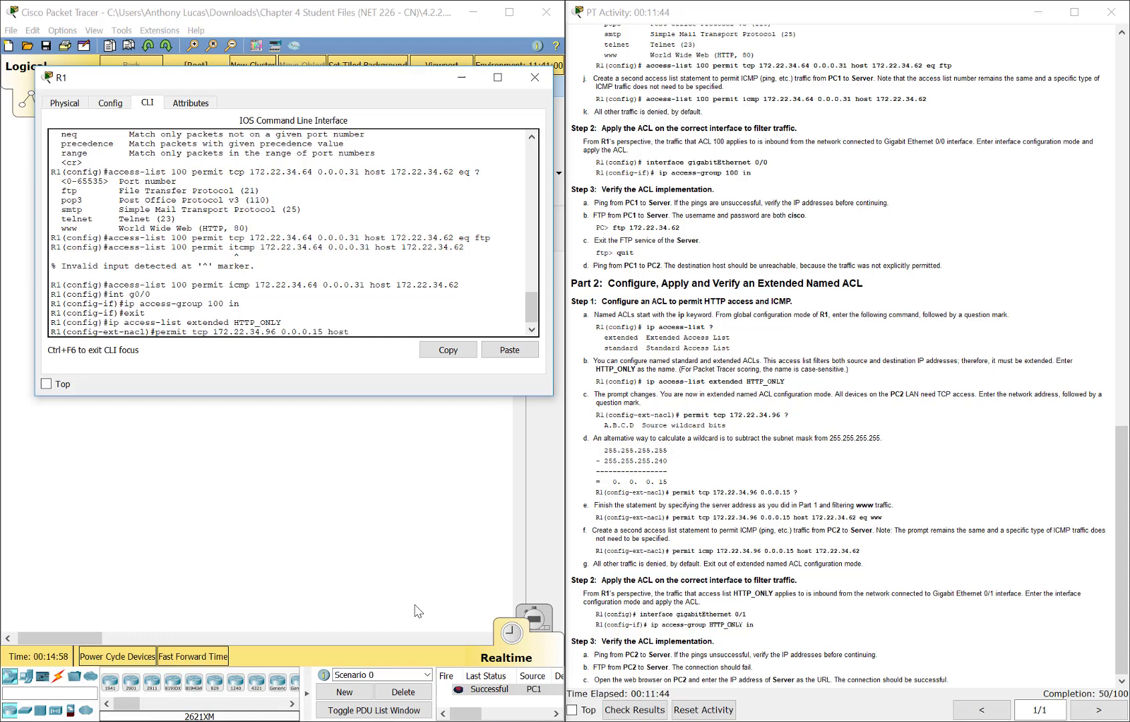
{"action": "type", "text": " 172.22.34.62"}
{"action": "left_click_drag", "start_coordinate": [352, 84], "coordinate": [774, 64]}
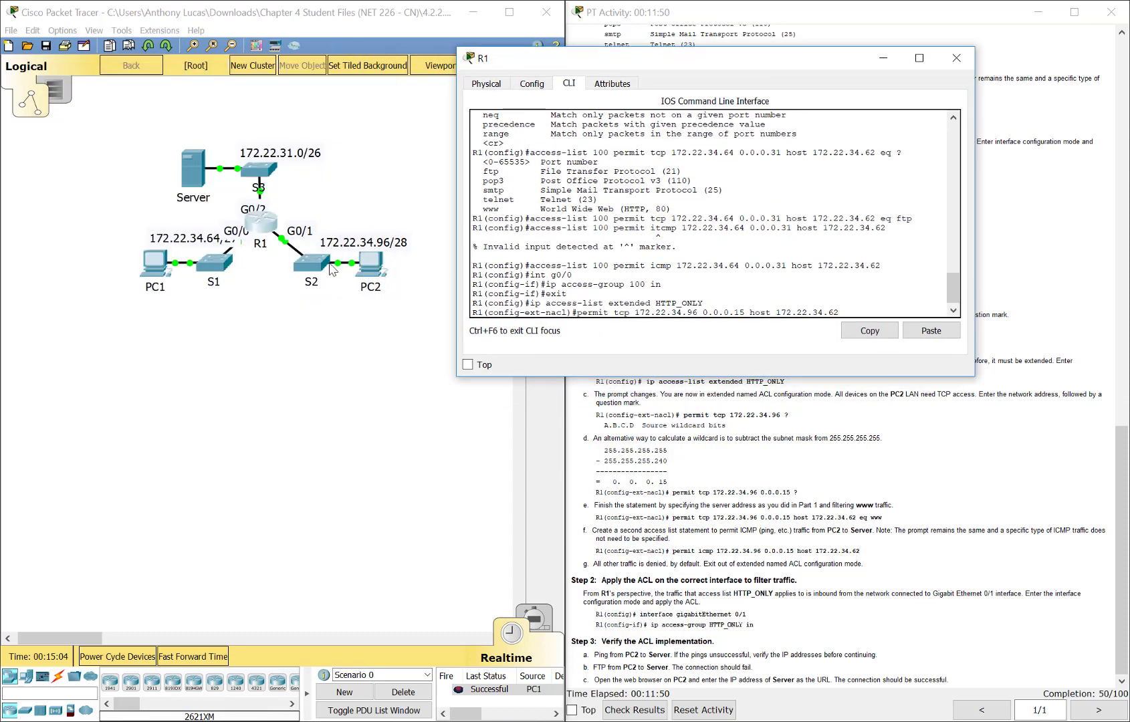
{"action": "left_click_drag", "start_coordinate": [631, 62], "coordinate": [282, 115]}
{"action": "left_click_drag", "start_coordinate": [279, 364], "coordinate": [267, 364]}
{"action": "left_click", "coordinate": [411, 416]}
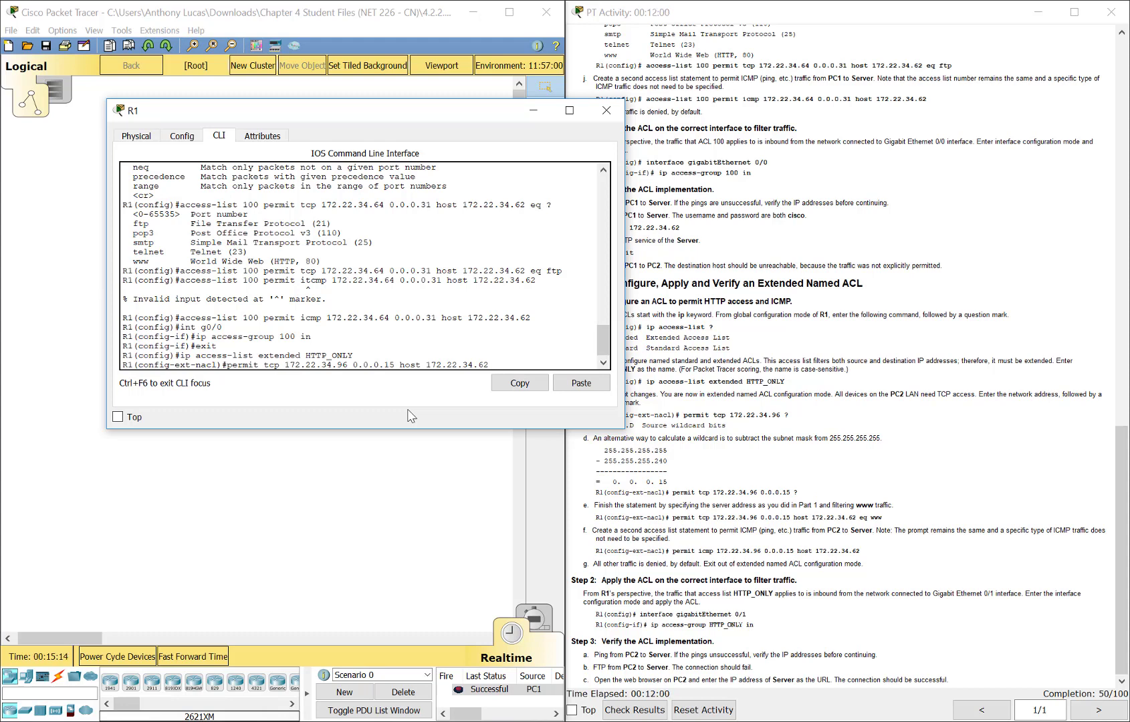
{"action": "type", "text": "eq www"}
{"action": "key", "text": "Return"}
Step: Recall the permit statement and trim it back to start a new entry
{"action": "key", "text": "Up"}
{"action": "key", "text": "BackSpace"}
{"action": "key", "text": "BackSpace"}
{"action": "key", "text": "BackSpace"}
{"action": "type", "text": "?"}
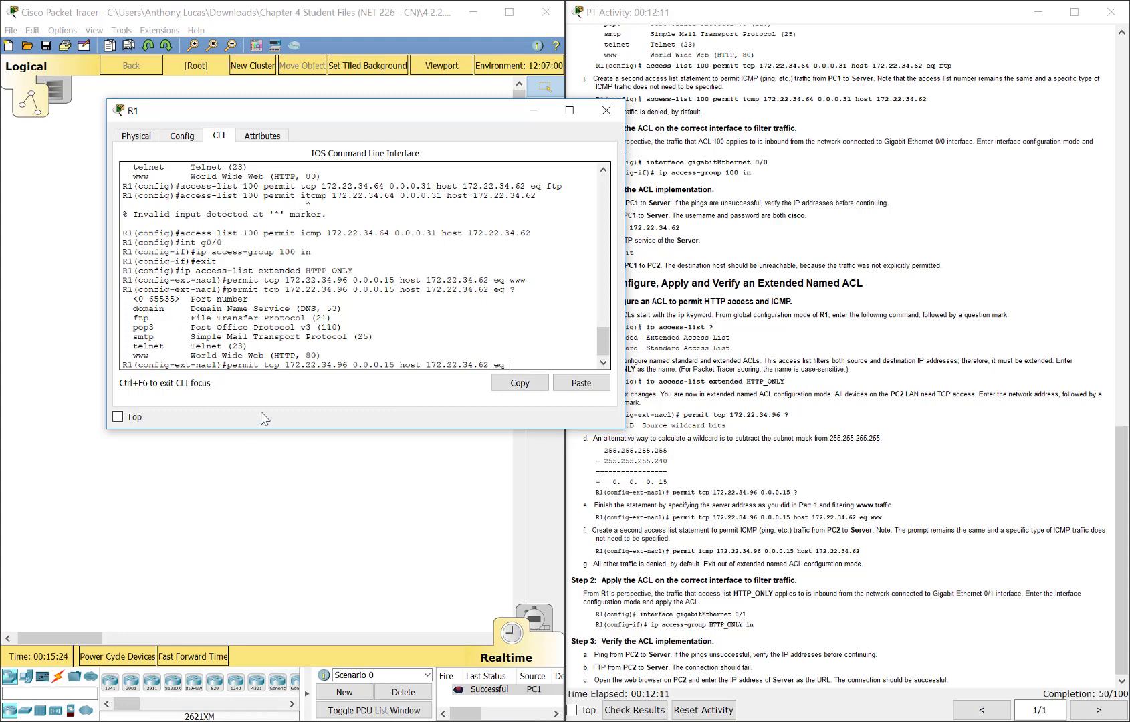
{"action": "key", "text": "BackSpace"}
{"action": "key", "text": "BackSpace"}
{"action": "key", "text": "BackSpace"}
{"action": "key", "text": "BackSpace"}
{"action": "key", "text": "BackSpace"}
{"action": "key", "text": "BackSpace"}
{"action": "key", "text": "BackSpace"}
{"action": "key", "text": "BackSpace"}
{"action": "key", "text": "BackSpace"}
{"action": "key", "text": "BackSpace"}
{"action": "key", "text": "BackSpace"}
{"action": "key", "text": "BackSpace"}
{"action": "key", "text": "BackSpace"}
{"action": "key", "text": "BackSpace"}
{"action": "key", "text": "BackSpace"}
{"action": "key", "text": "BackSpace"}
{"action": "key", "text": "BackSpace"}
{"action": "key", "text": "BackSpace"}
{"action": "key", "text": "BackSpace"}
{"action": "key", "text": "BackSpace"}
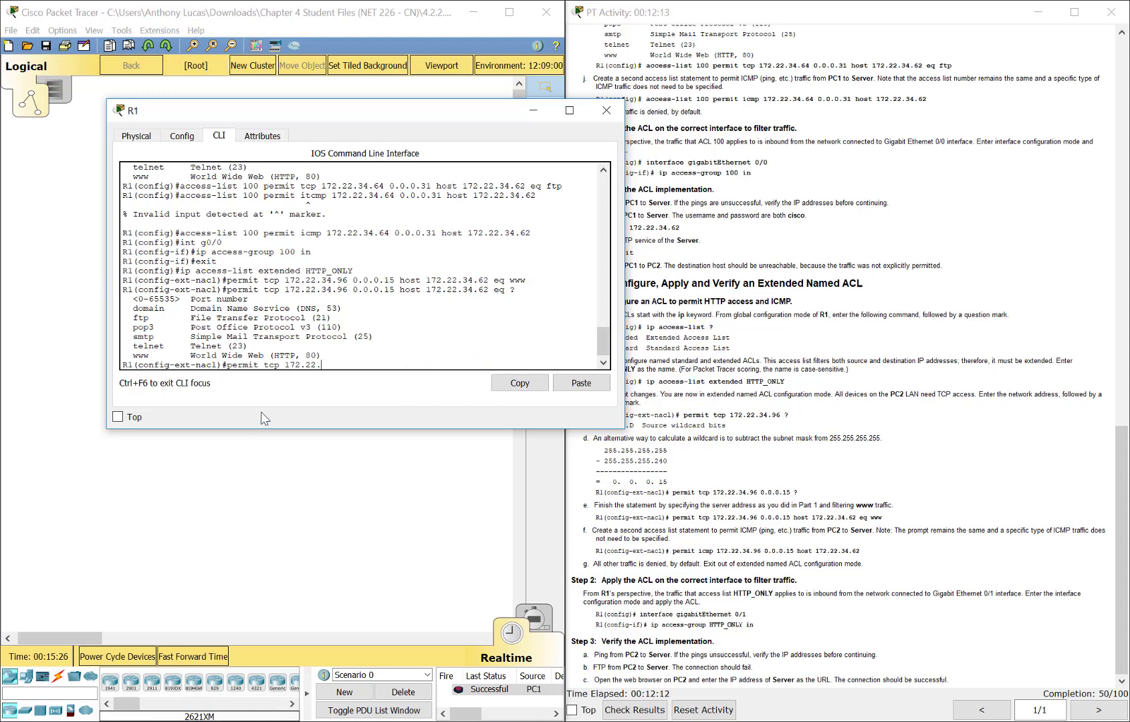
Step: Add permit icmp 172.22.34.96 0.0.0.15 host 172.22.34.62, then exit the ACL
{"action": "key", "text": "BackSpace"}
{"action": "key", "text": "BackSpace"}
{"action": "type", "text": "mit icmp 172.22.34.96 0.0.0.15 host 172."}
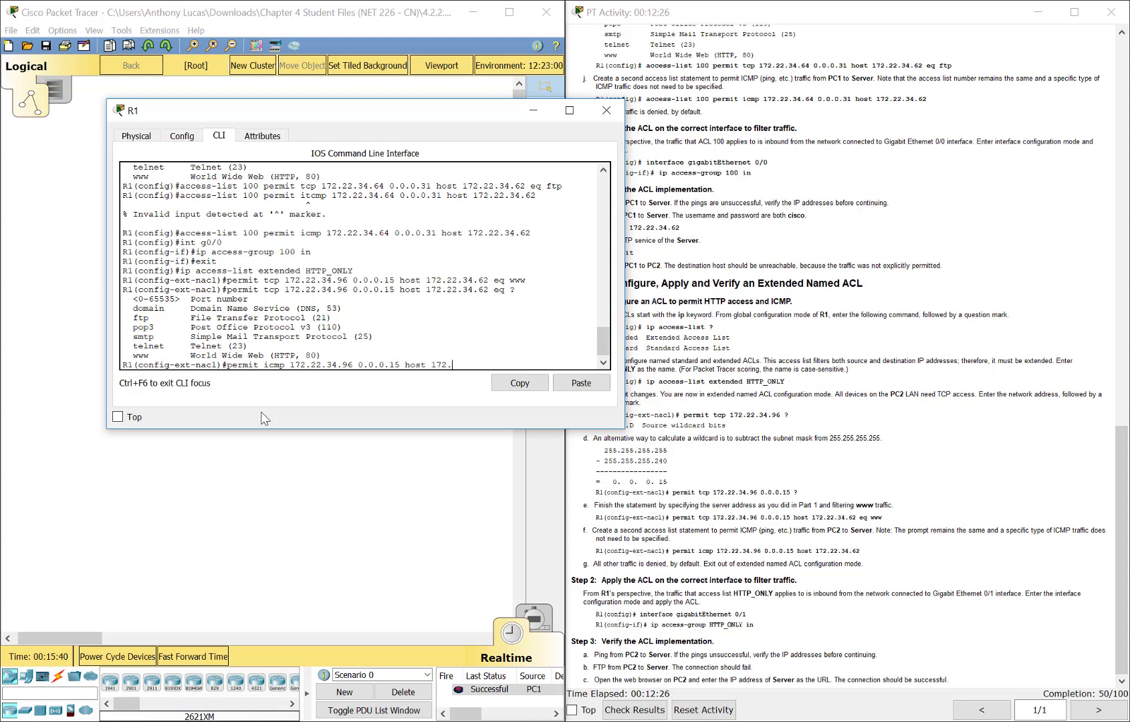
{"action": "type", "text": "22."}
{"action": "type", "text": "34.62"}
{"action": "key", "text": "Return"}
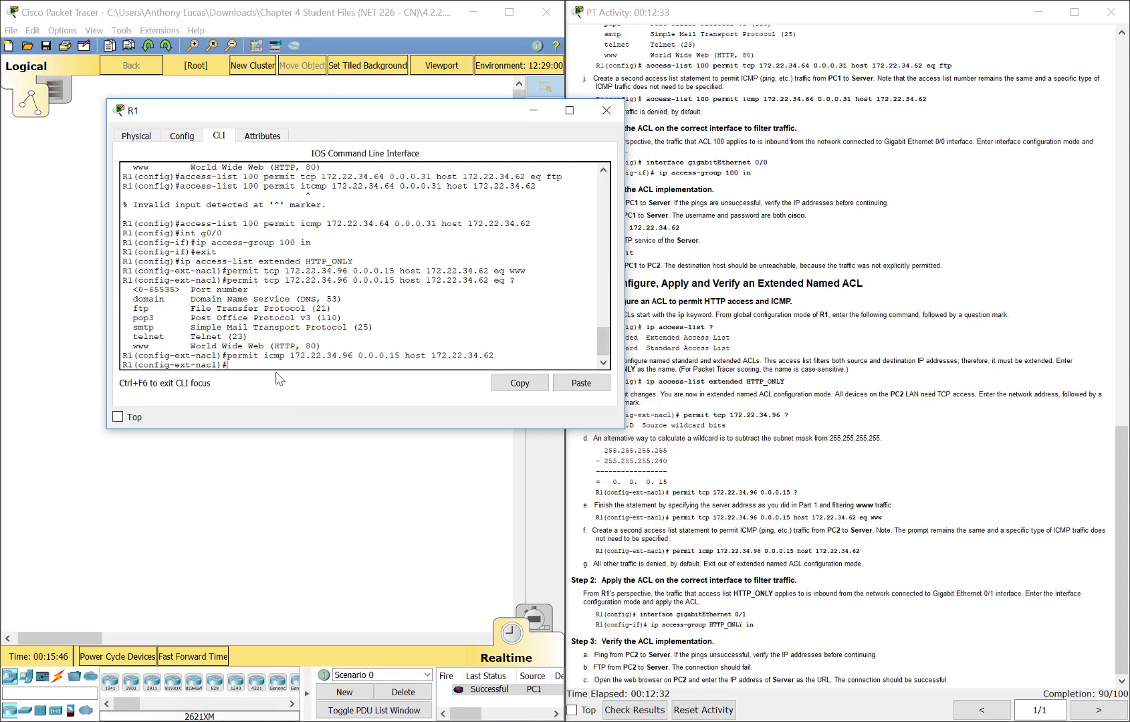
{"action": "type", "text": "exit"}
{"action": "key", "text": "Return"}
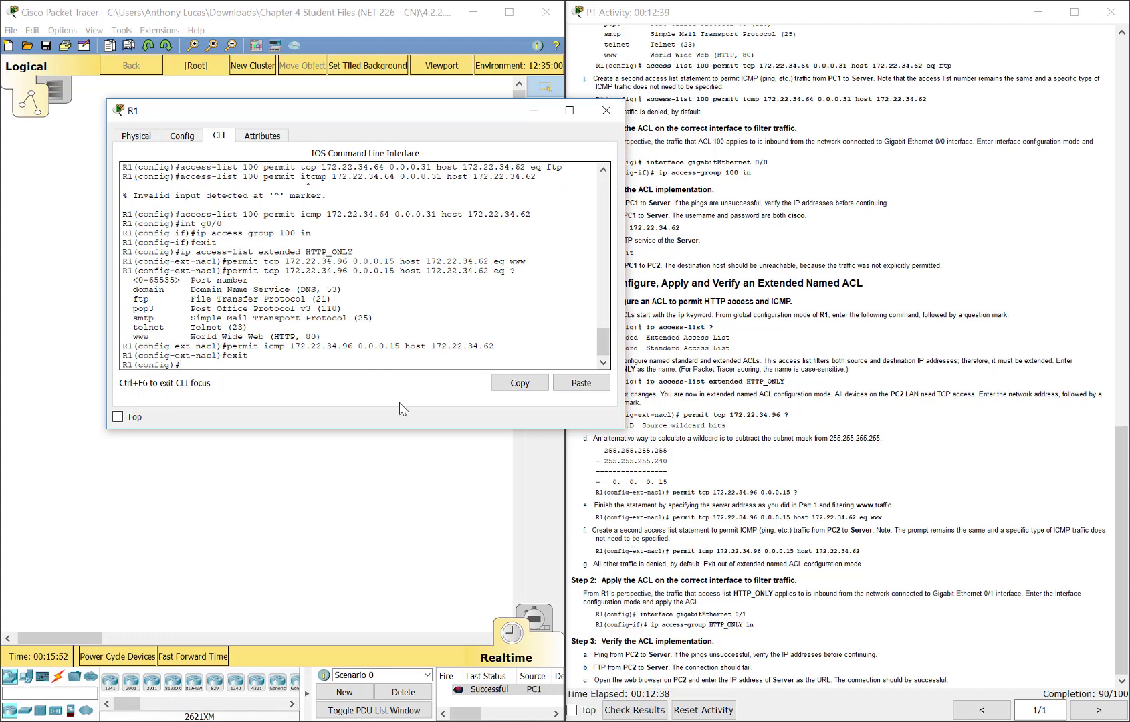
Step: Enter int g0/1, apply ip access-group HTTP_ONLY in, and close R1's window
{"action": "left_click", "coordinate": [479, 94]}
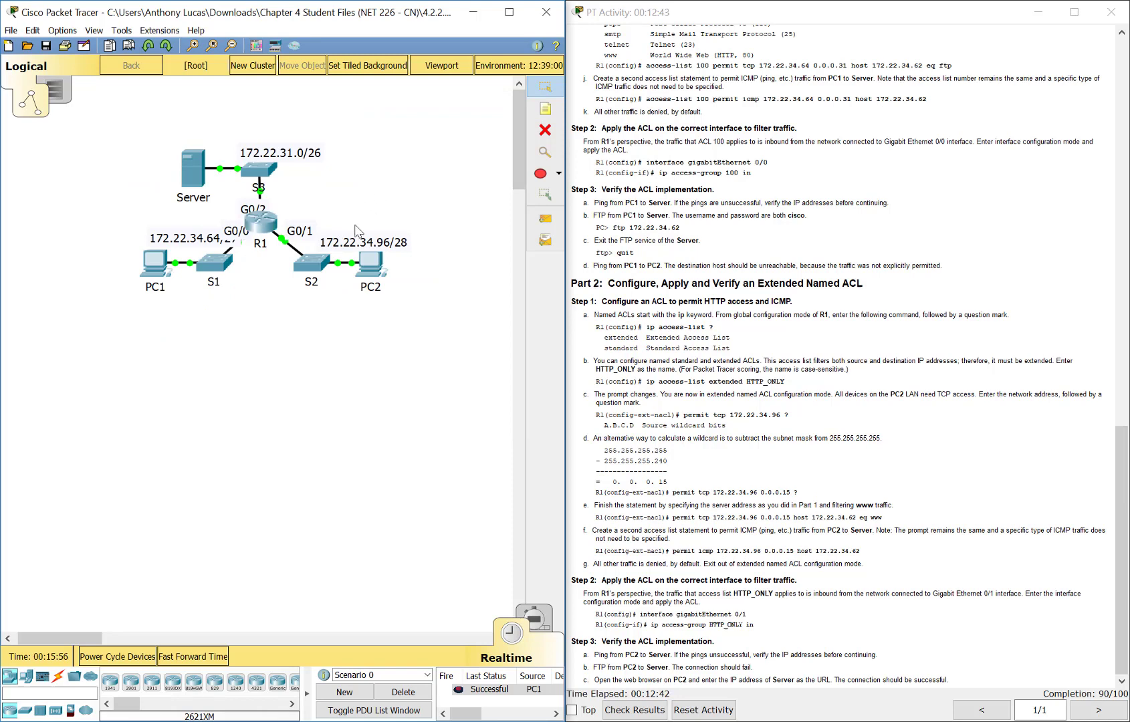
{"action": "left_click_drag", "start_coordinate": [424, 228], "coordinate": [282, 311]}
{"action": "left_click", "coordinate": [270, 227]}
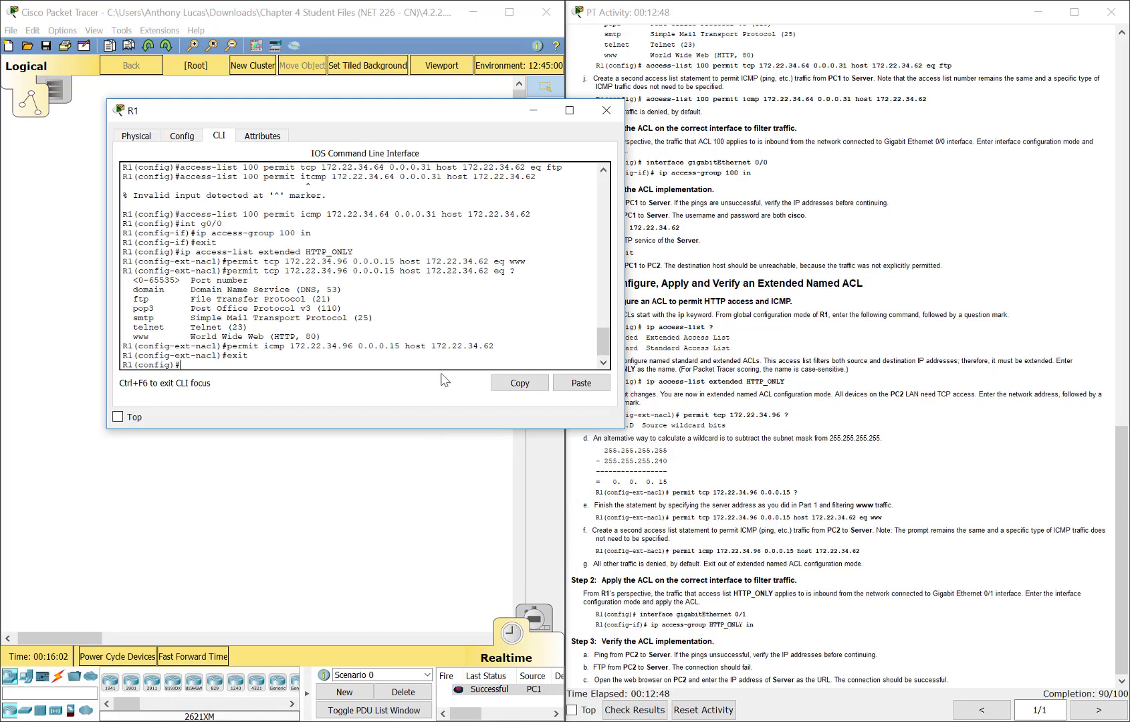
{"action": "type", "text": "int g0/1"}
{"action": "left_click_drag", "start_coordinate": [410, 113], "coordinate": [396, 157]}
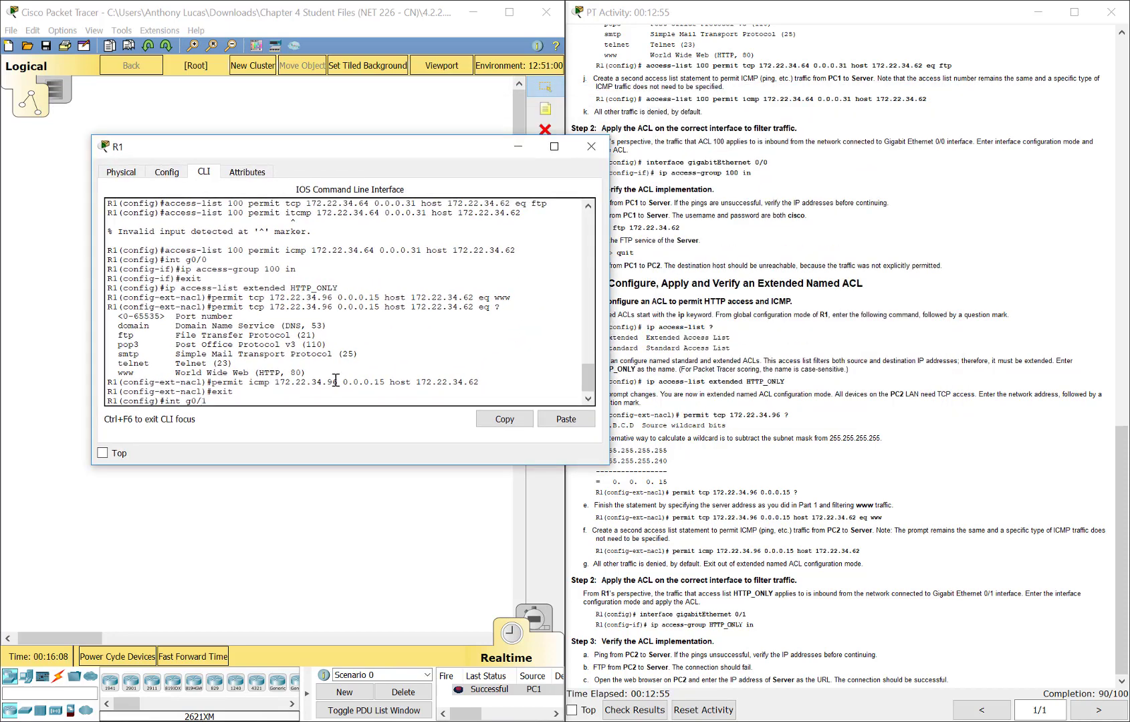
{"action": "key", "text": "Return"}
{"action": "left_click", "coordinate": [512, 145]}
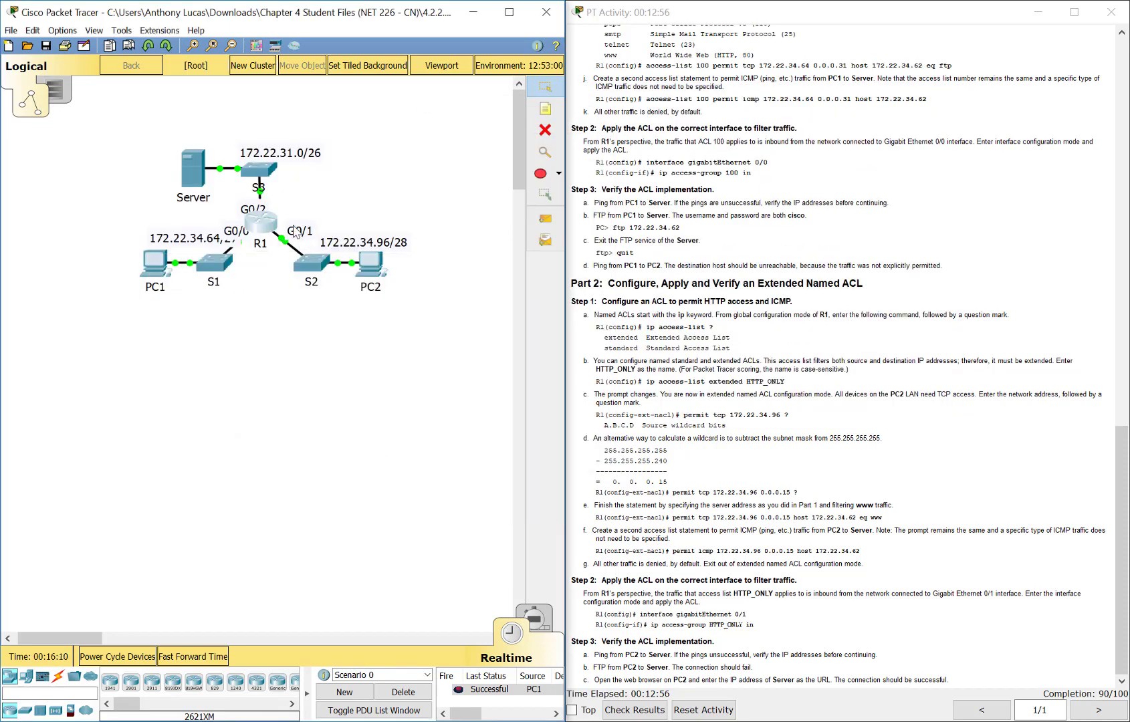
{"action": "left_click", "coordinate": [267, 224]}
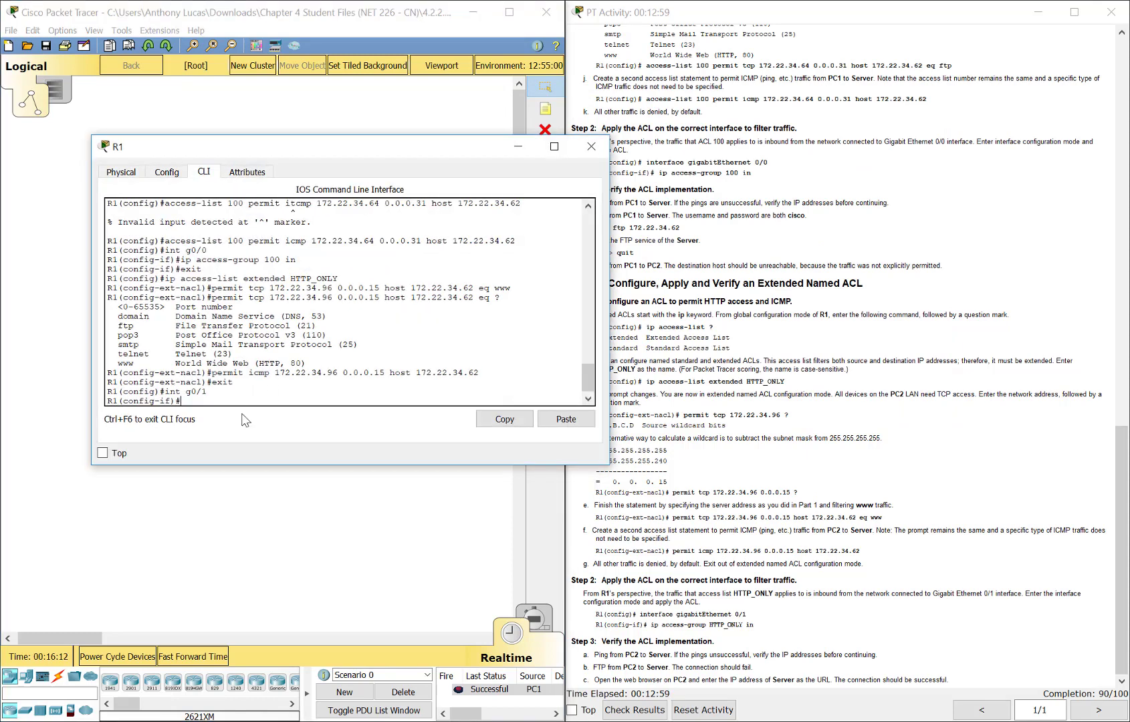
{"action": "type", "text": "ip access-group HTTP"}
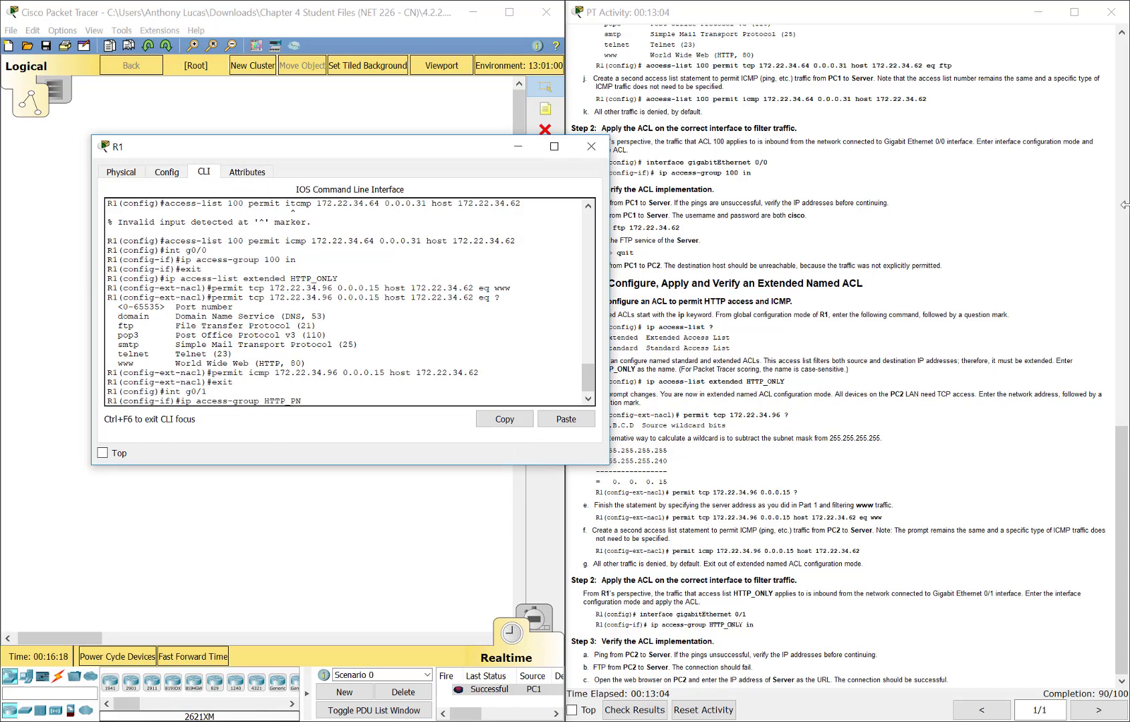
{"action": "type", "text": "_ONLY in"}
{"action": "key", "text": "Return"}
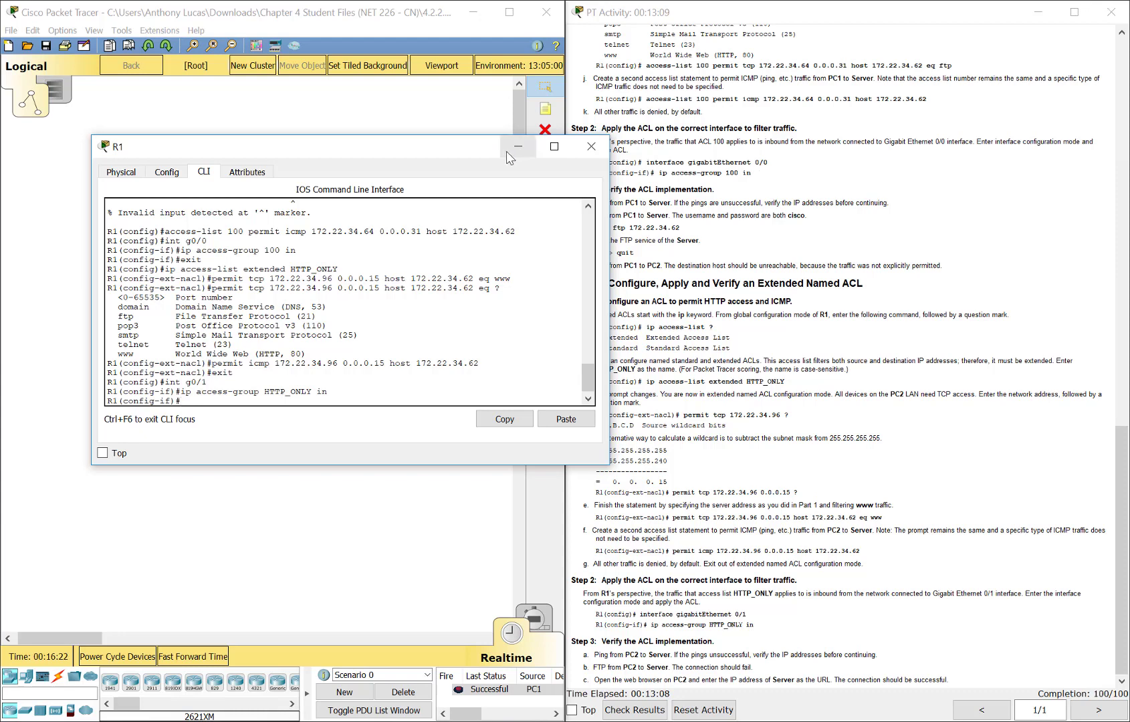
{"action": "left_click", "coordinate": [519, 149]}
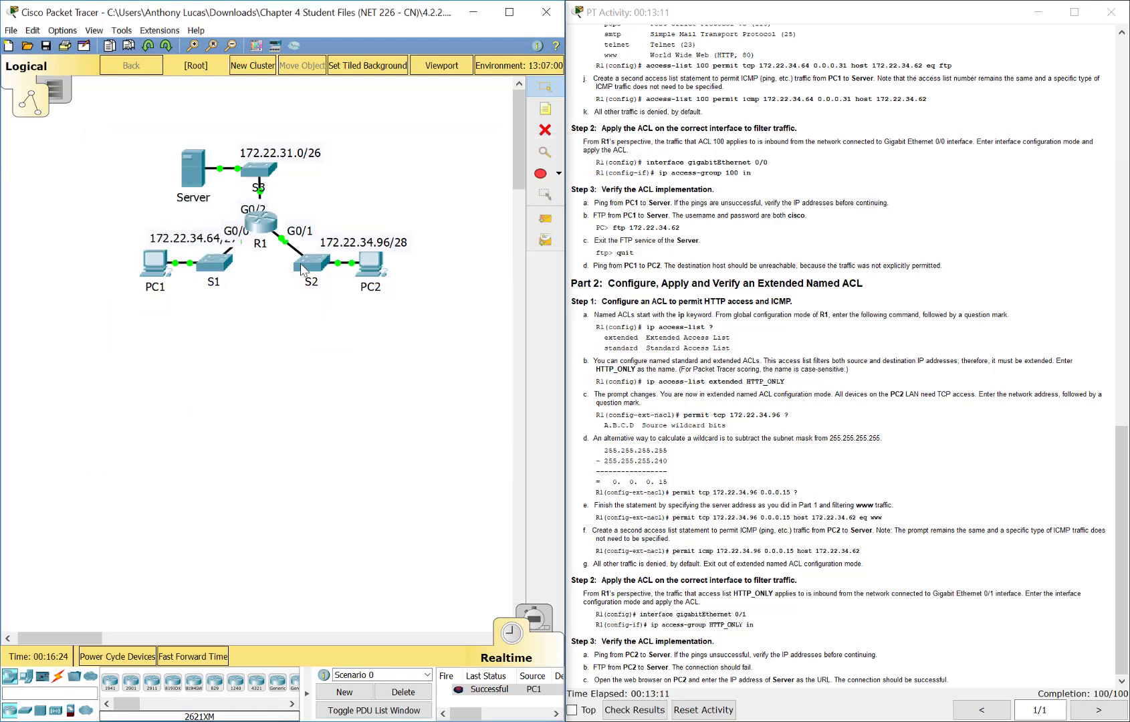
Step: Load 172.22.34.62 in PC2's web browser, then close PC2 and open PC1's Desktop
{"action": "left_click", "coordinate": [372, 264]}
{"action": "left_click", "coordinate": [769, 165]}
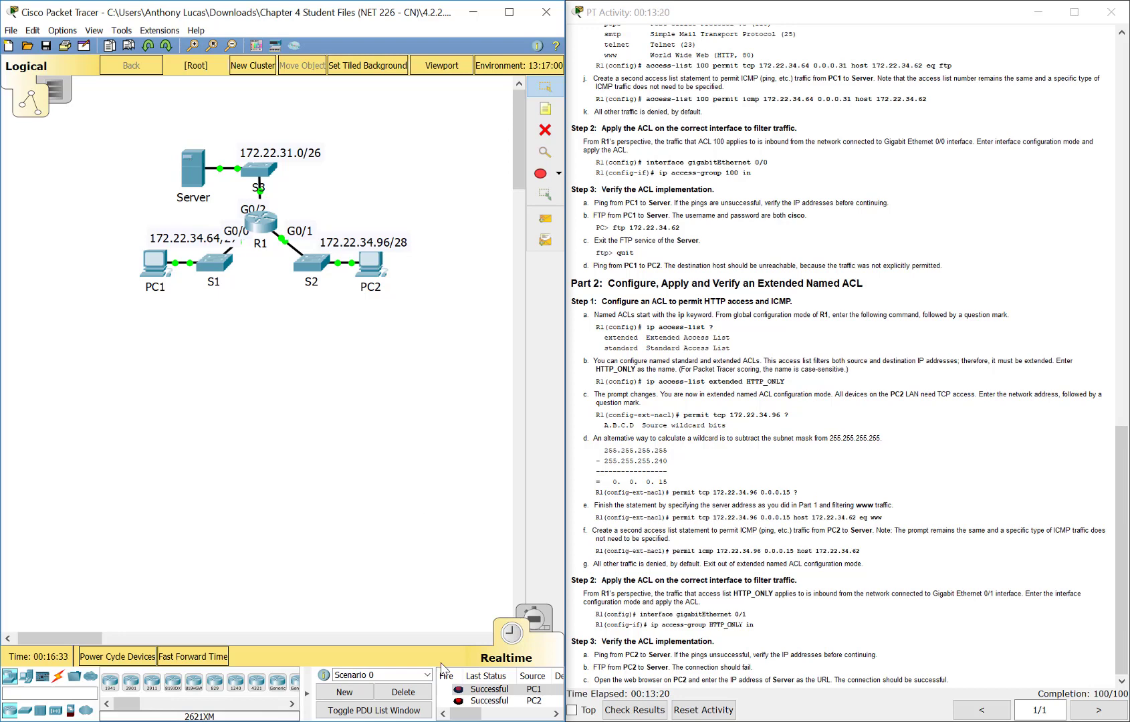
{"action": "left_click", "coordinate": [369, 267]}
{"action": "left_click", "coordinate": [464, 190]}
{"action": "left_click_drag", "start_coordinate": [487, 170], "coordinate": [275, 102]}
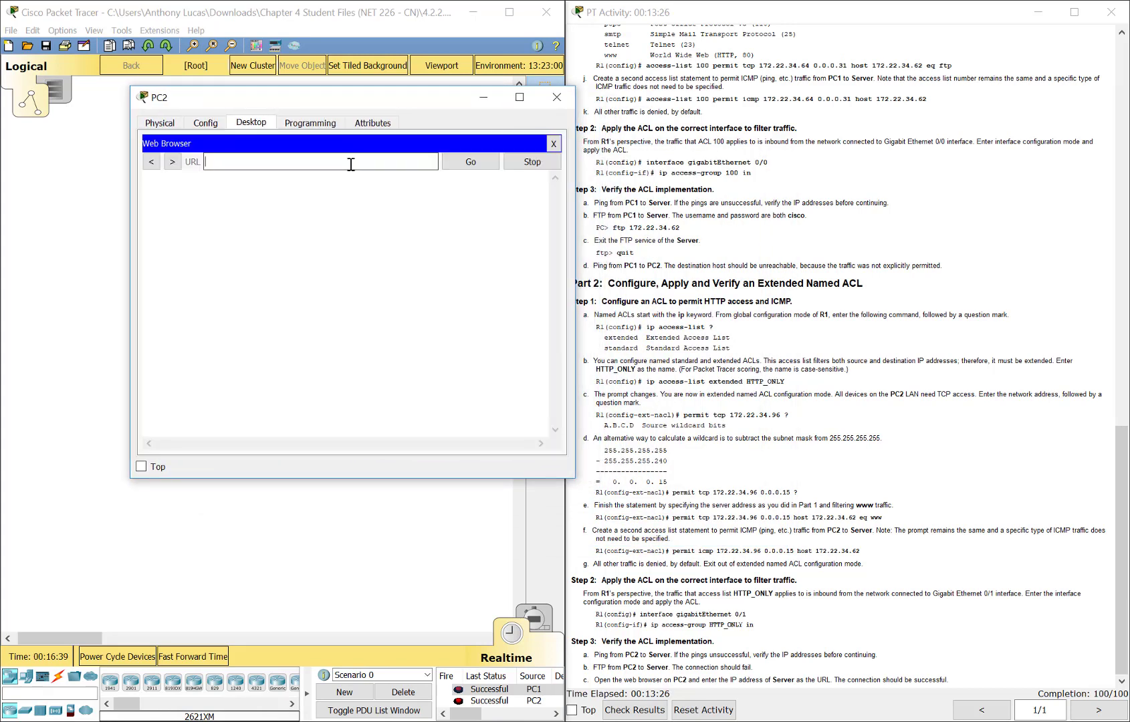
{"action": "type", "text": "172."}
{"action": "type", "text": "22"}
{"action": "type", "text": ".34.986"}
{"action": "key", "text": "BackSpace"}
{"action": "key", "text": "BackSpace"}
{"action": "key", "text": "BackSpace"}
{"action": "key", "text": "BackSpace"}
{"action": "type", "text": ".62"}
{"action": "key", "text": "Return"}
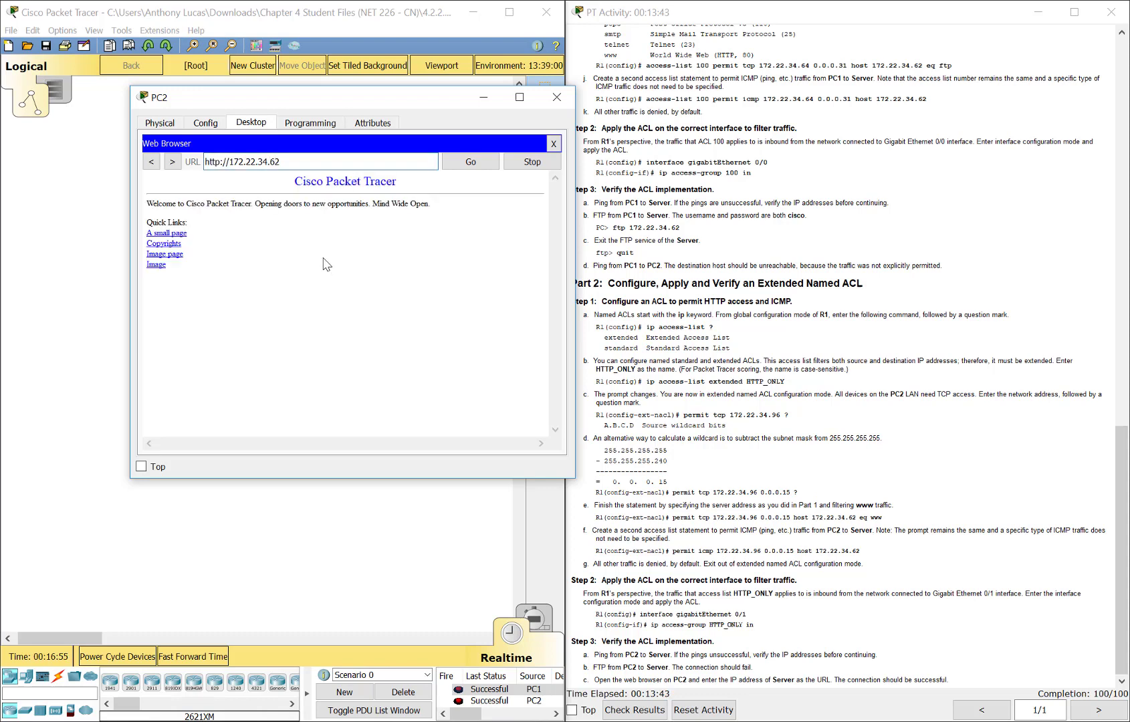
{"action": "left_click", "coordinate": [556, 98]}
{"action": "left_click", "coordinate": [156, 263]}
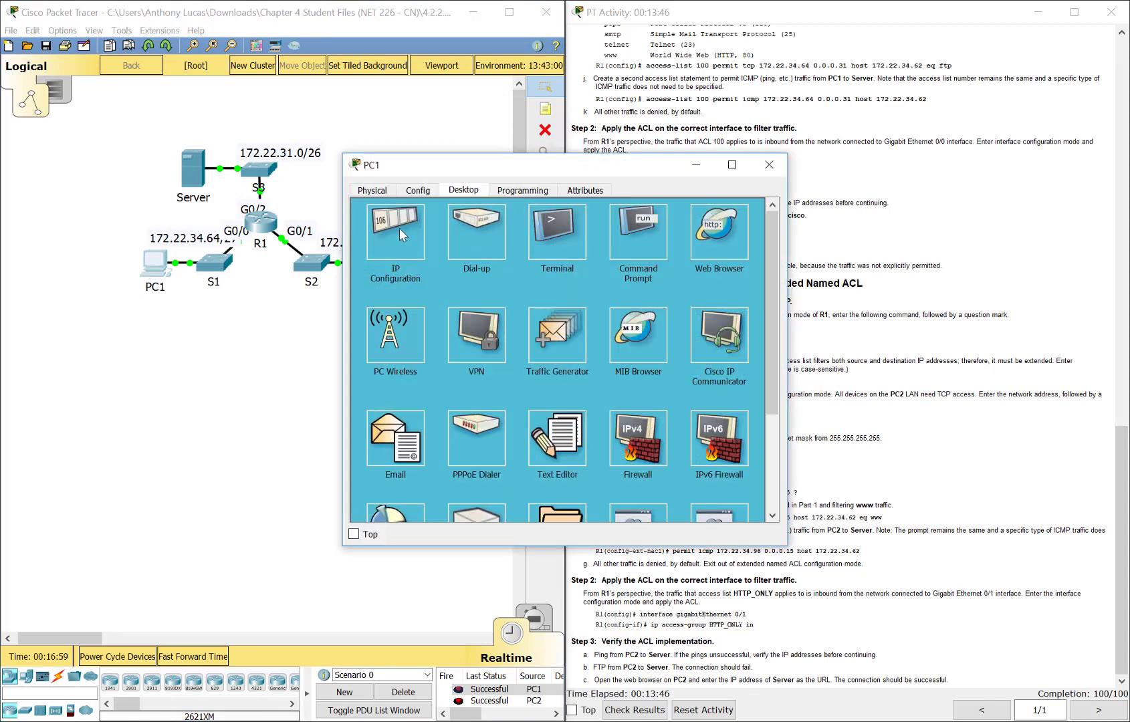
{"action": "left_click", "coordinate": [720, 239]}
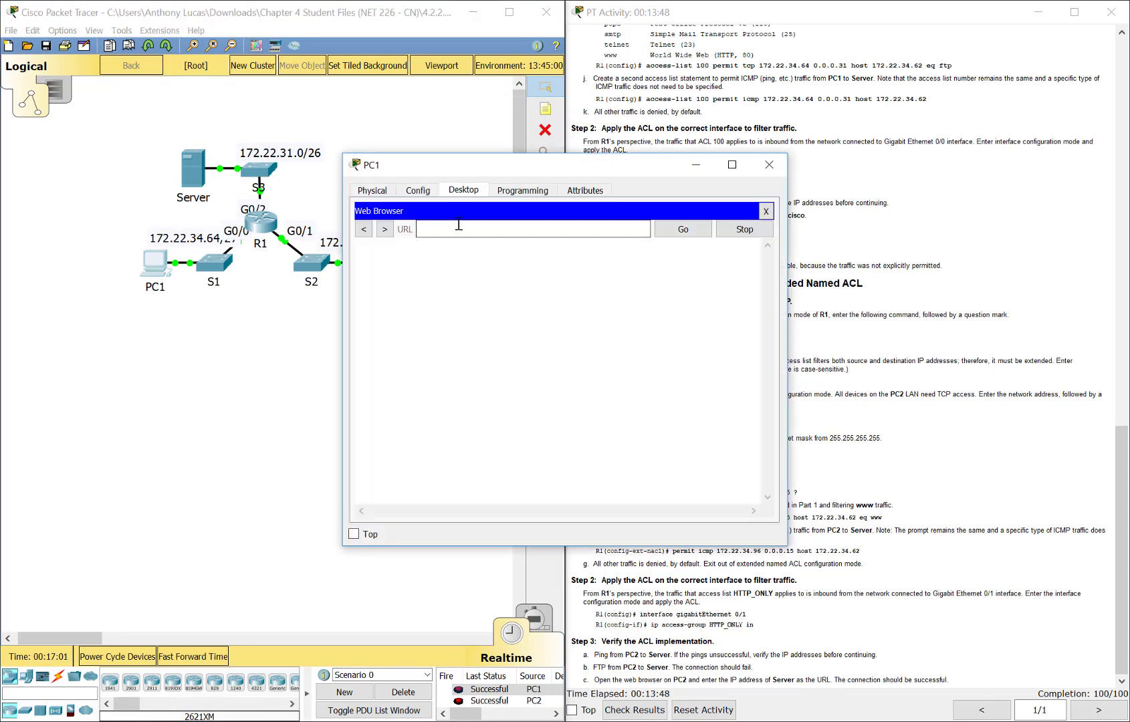
{"action": "type", "text": "172.34.22.62"}
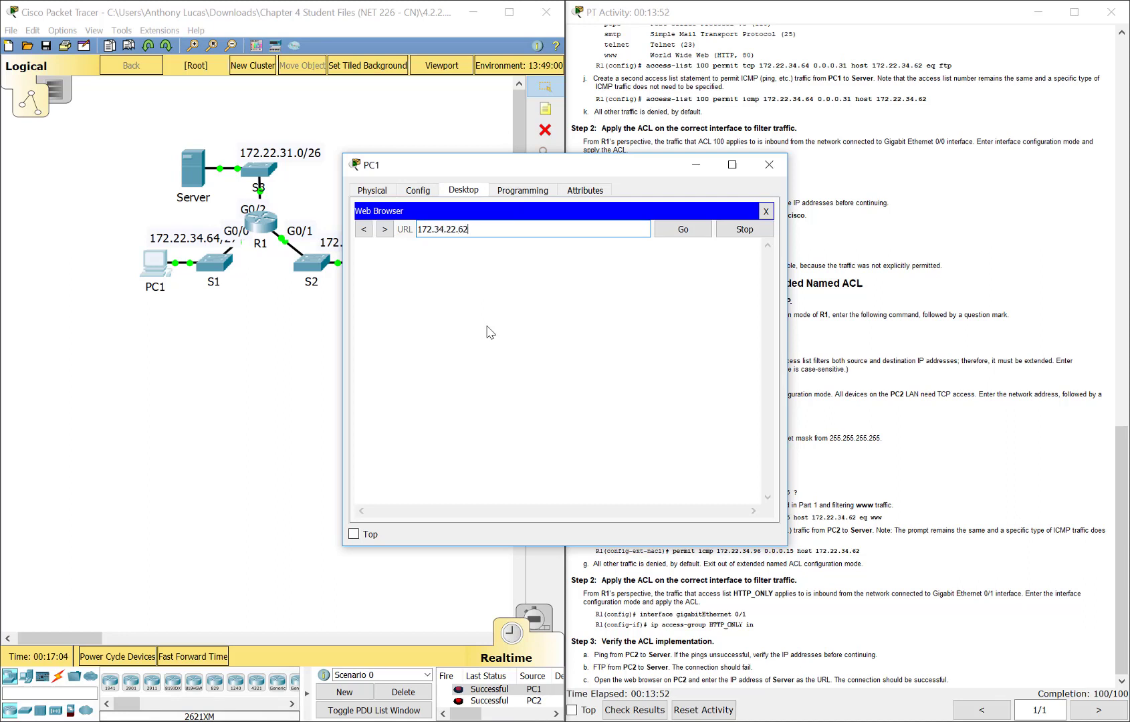
{"action": "key", "text": "BackSpace"}
{"action": "key", "text": "BackSpace"}
{"action": "key", "text": "BackSpace"}
{"action": "key", "text": "BackSpace"}
{"action": "type", "text": "22.34.62"}
{"action": "key", "text": "Return"}
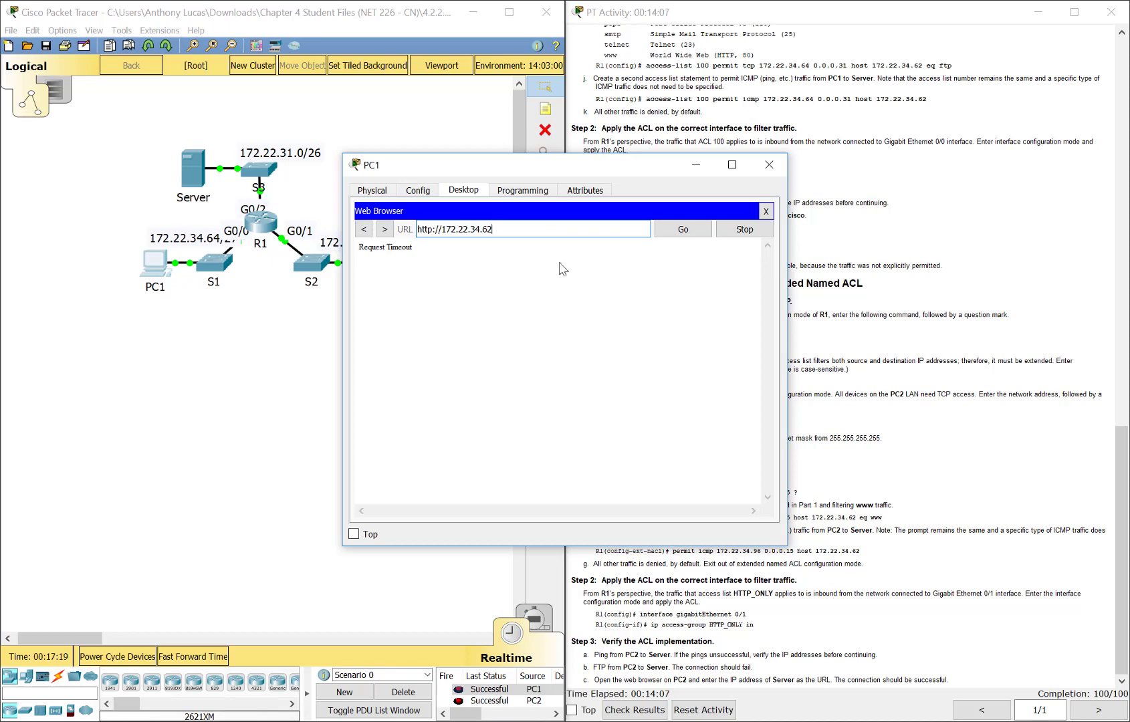
Step: Close PC1's window and clear the text selection in the instructions
{"action": "left_click", "coordinate": [770, 164]}
{"action": "double_click", "coordinate": [777, 162]}
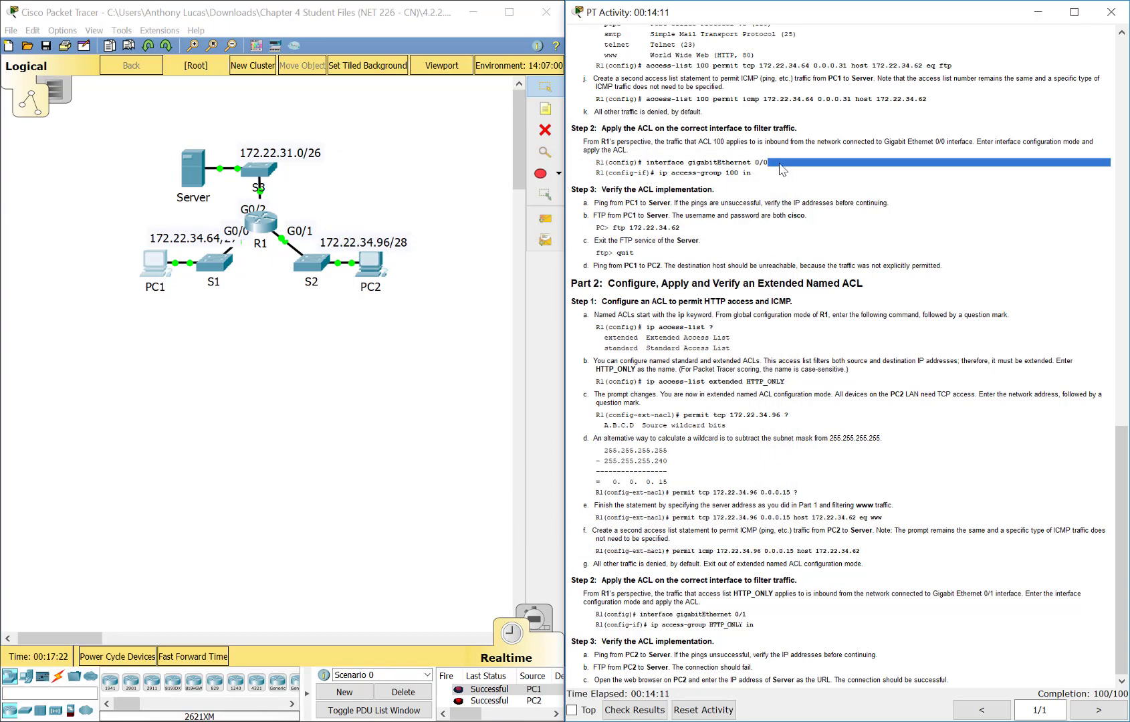
{"action": "left_click", "coordinate": [779, 165]}
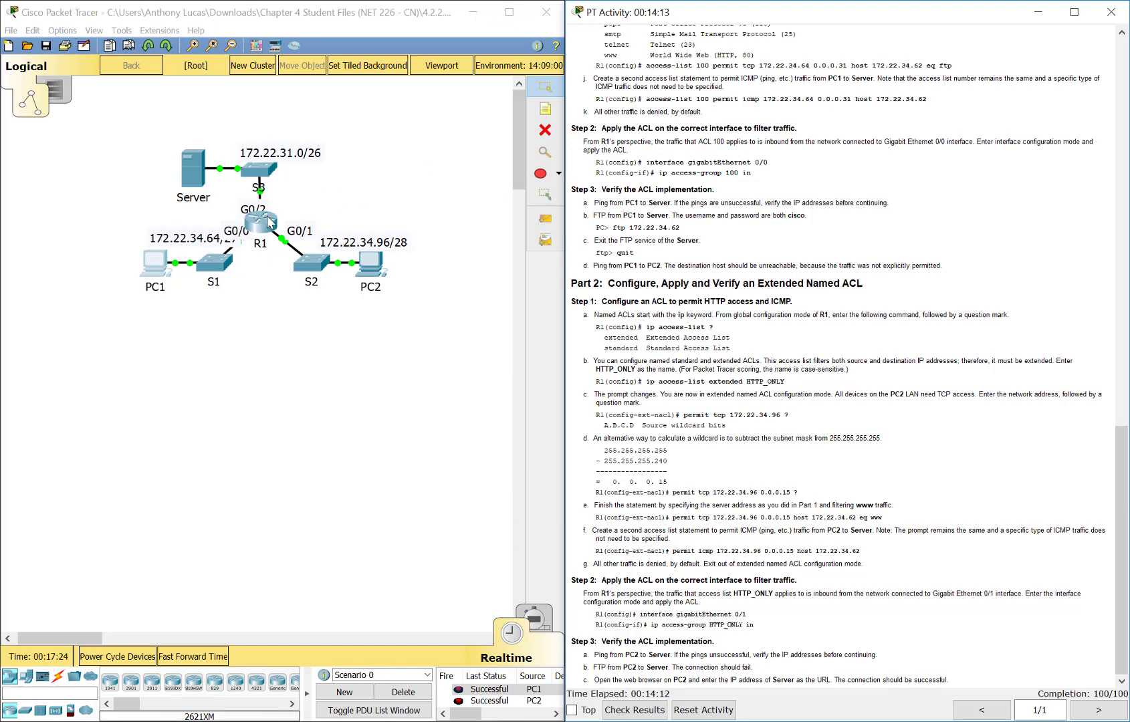